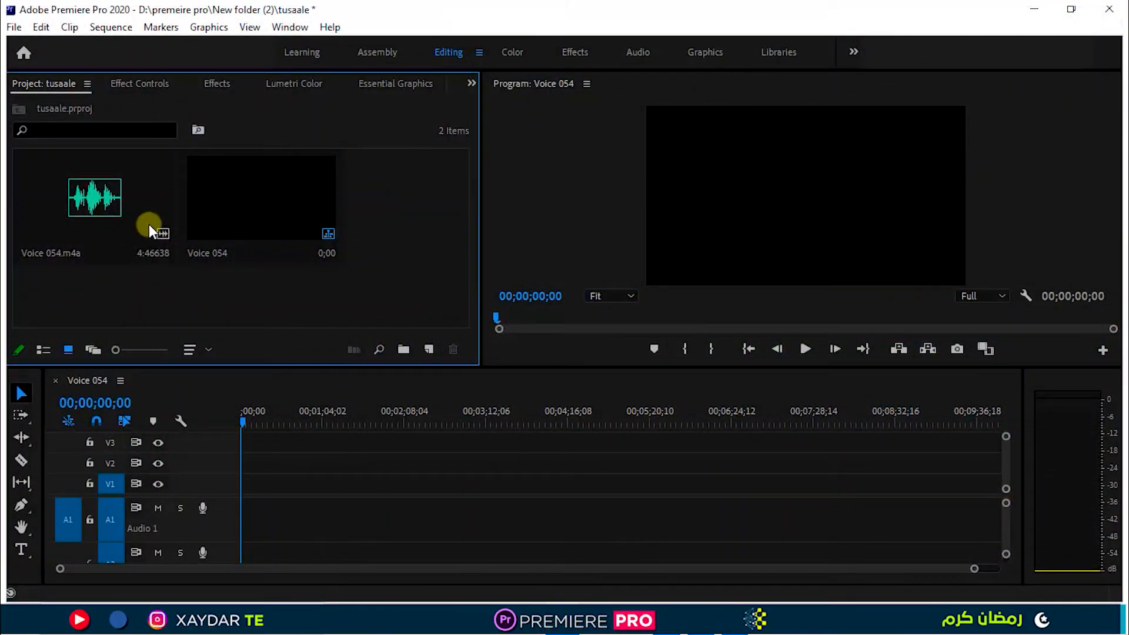
# Place the marked audio of Voice 054.m4a at the start of audio track A1 in the Voice 054 sequence.
pyautogui.click(121, 212)
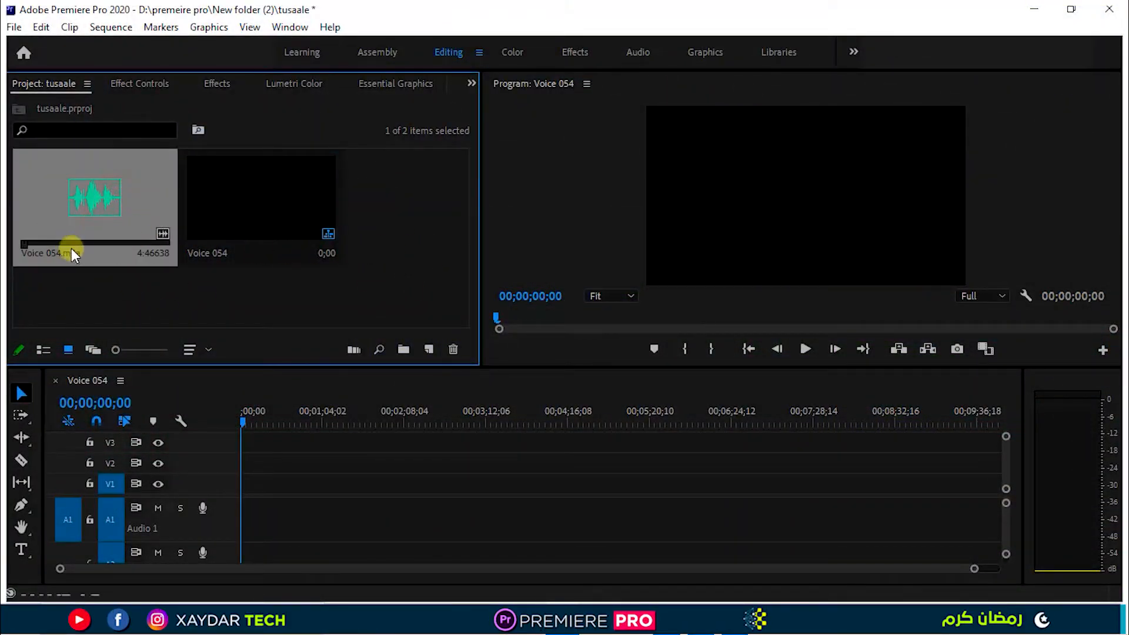
pyautogui.doubleClick(73, 221)
pyautogui.moveTo(242, 296); pyautogui.dragTo(230, 528)
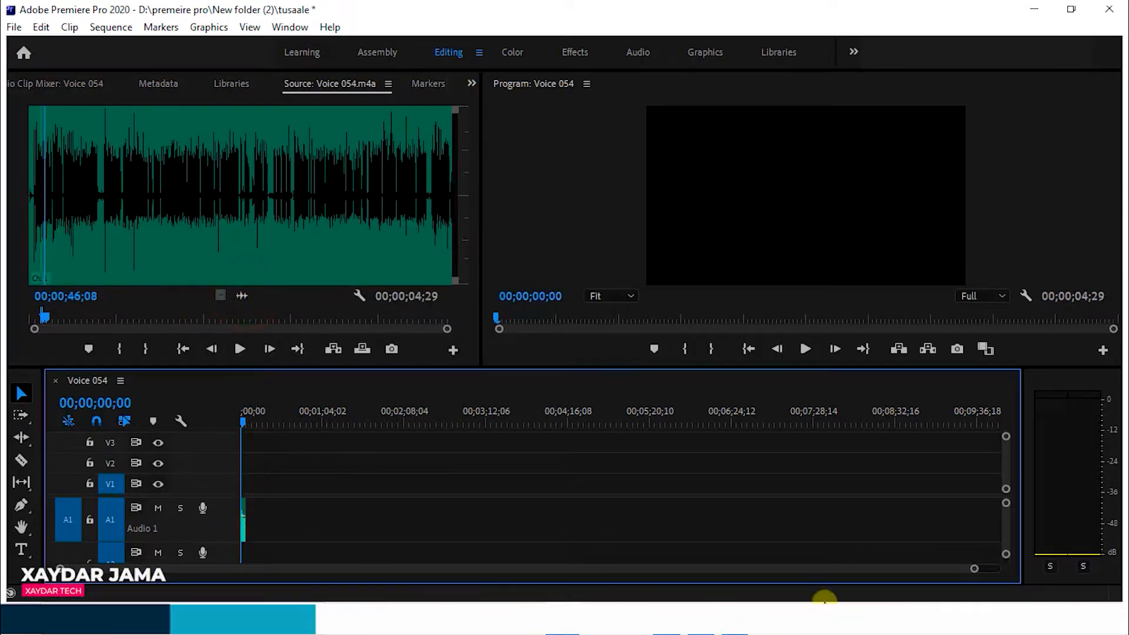
pyautogui.moveTo(971, 568); pyautogui.dragTo(197, 569)
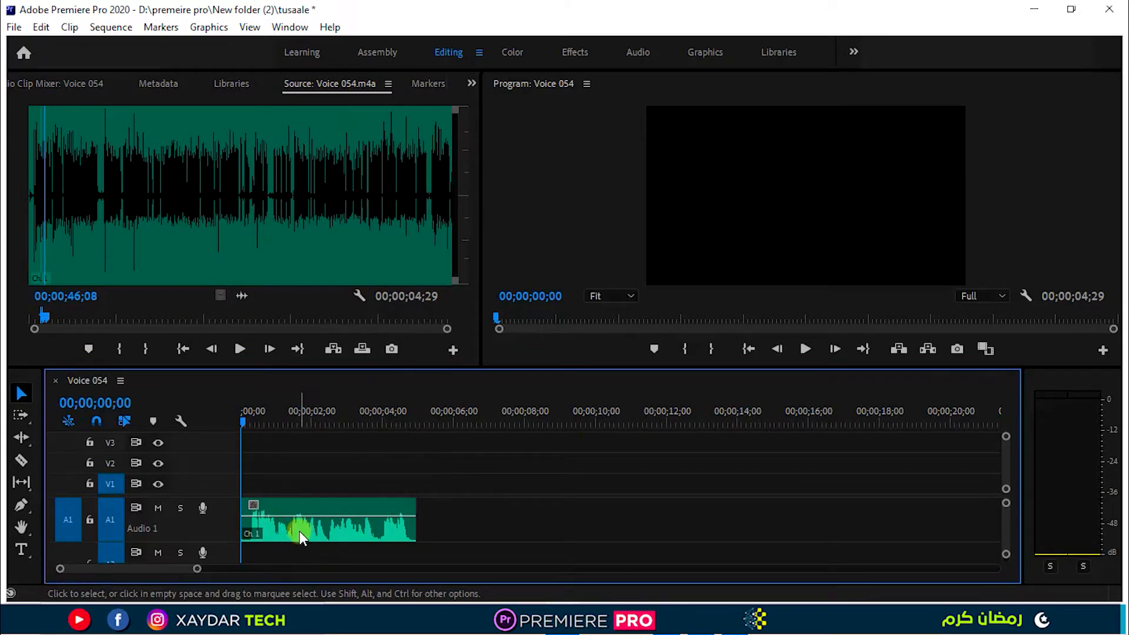
# Duplicate the voice clip on track A1 so the copy starts at about 00;00;06;29.
pyautogui.moveTo(299, 531); pyautogui.dragTo(549, 527)
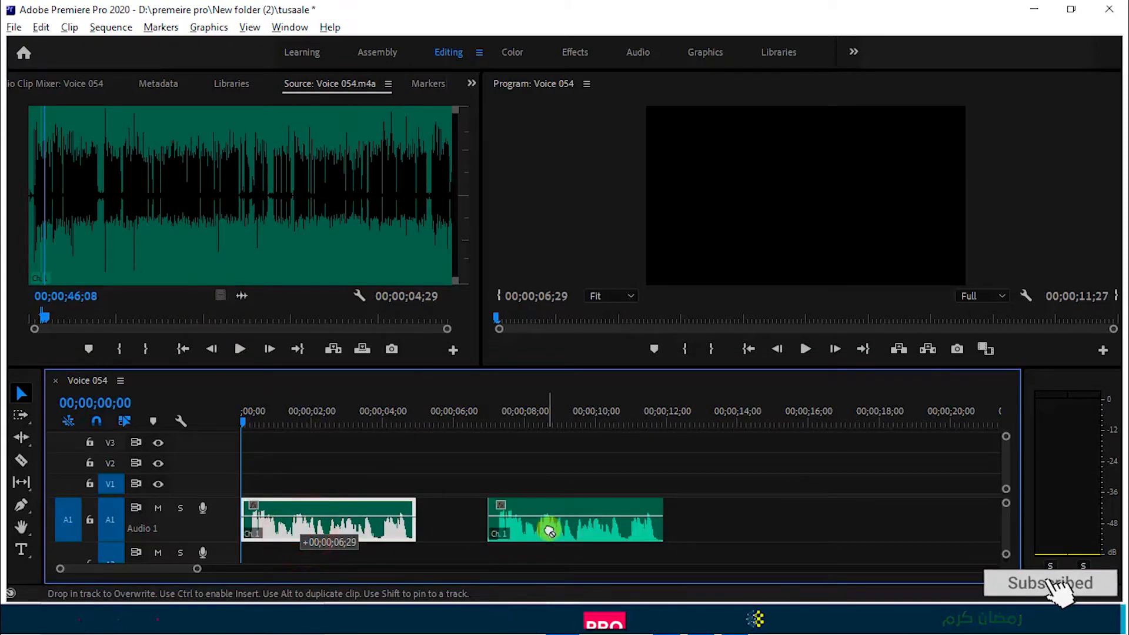
pyautogui.click(504, 446)
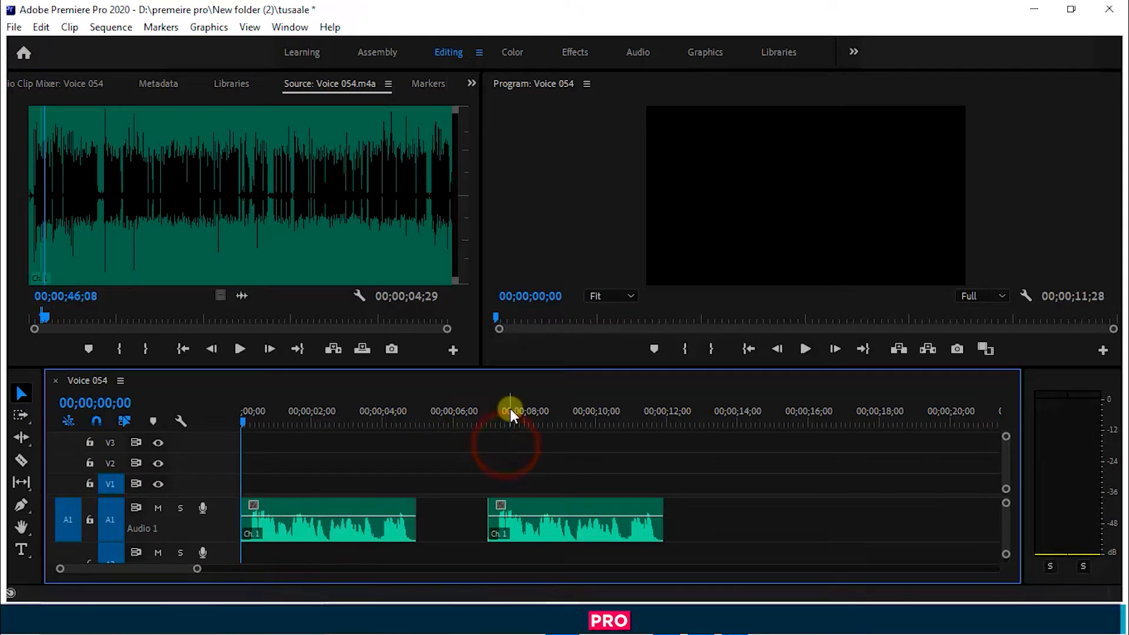
# Play the duplicated voice clip from its start and check its level on the audio meters.
pyautogui.click(529, 411)
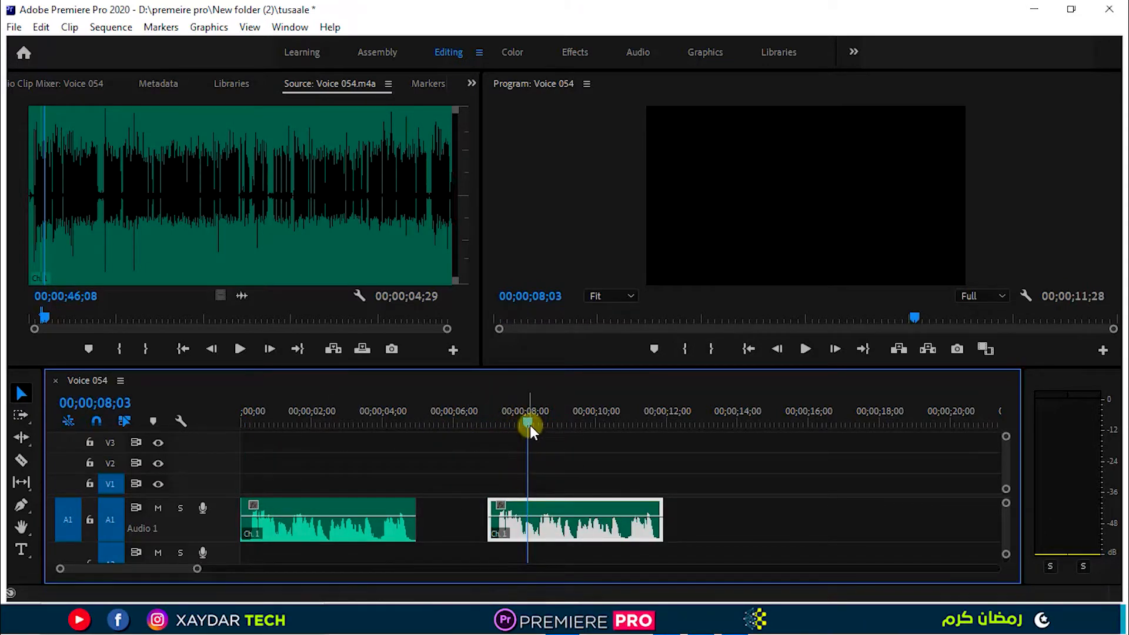
pyautogui.moveTo(530, 425); pyautogui.dragTo(489, 463)
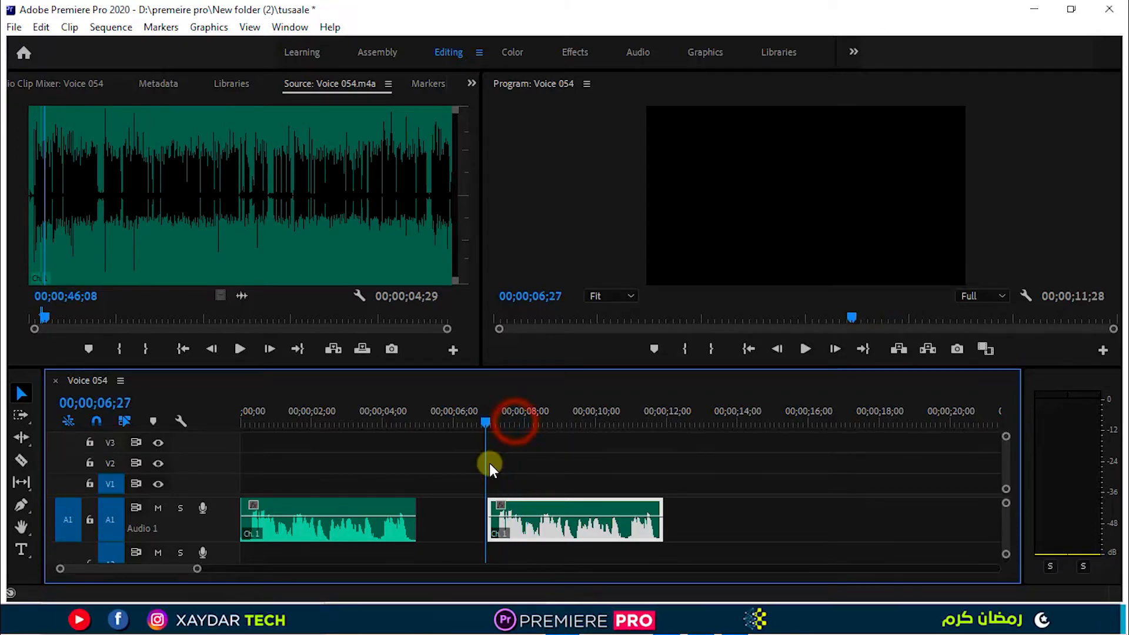
pyautogui.press('space')
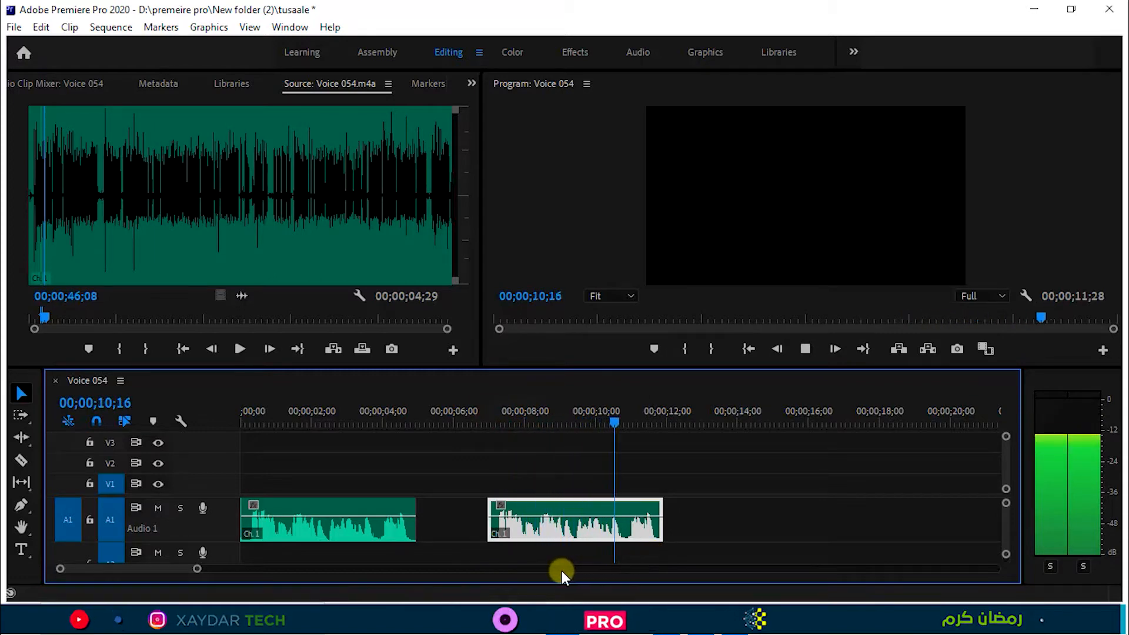
pyautogui.press('space')
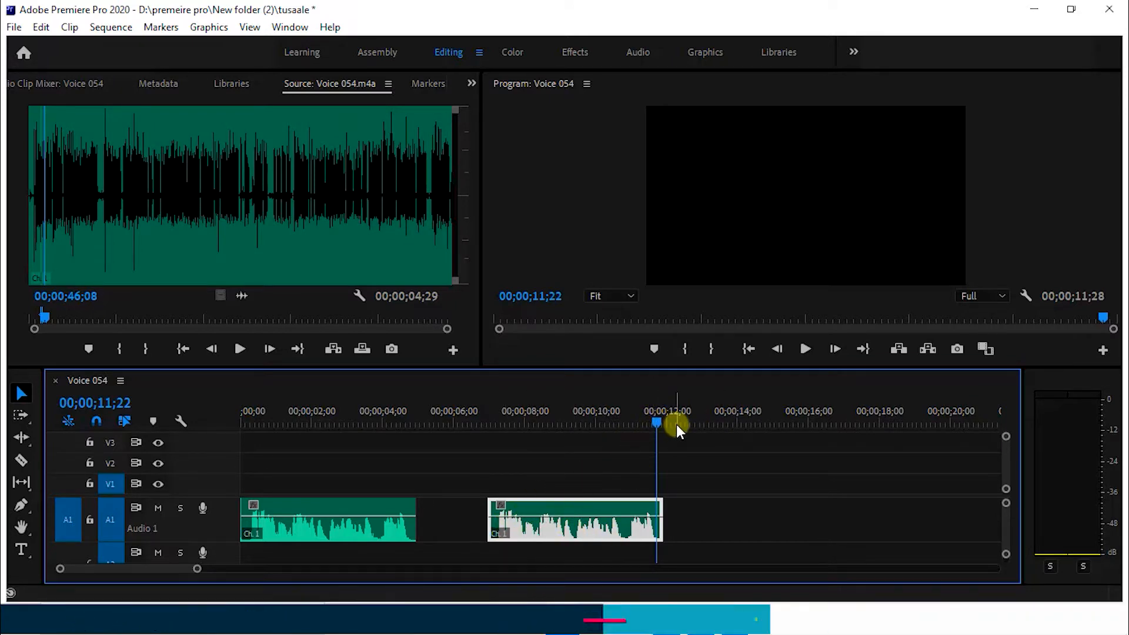
pyautogui.moveTo(656, 422); pyautogui.dragTo(485, 476)
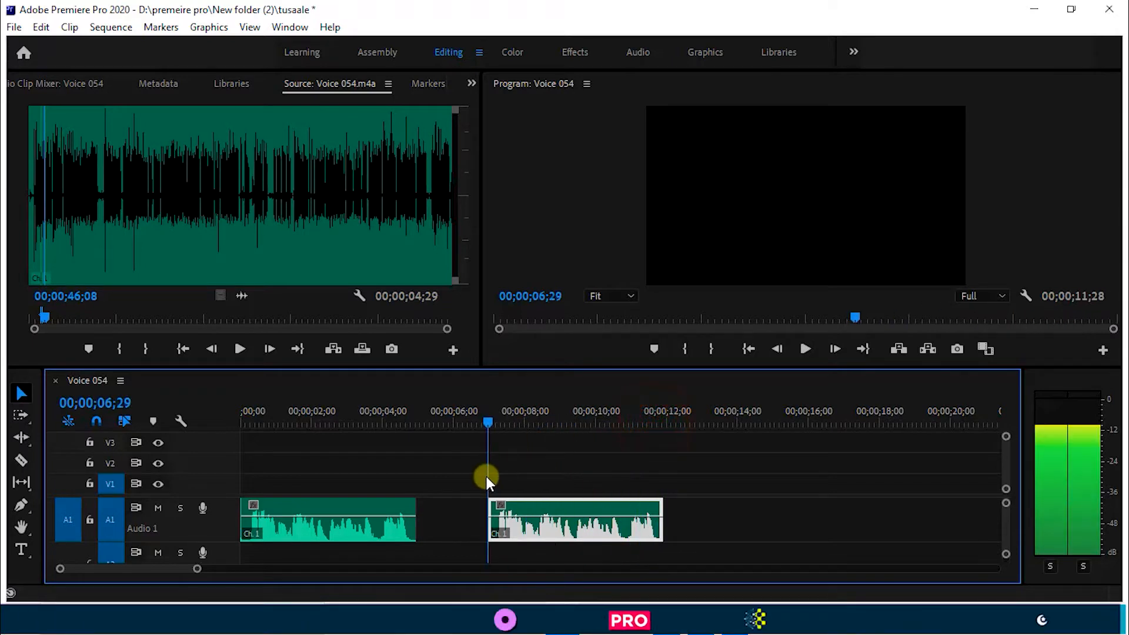
pyautogui.press('space')
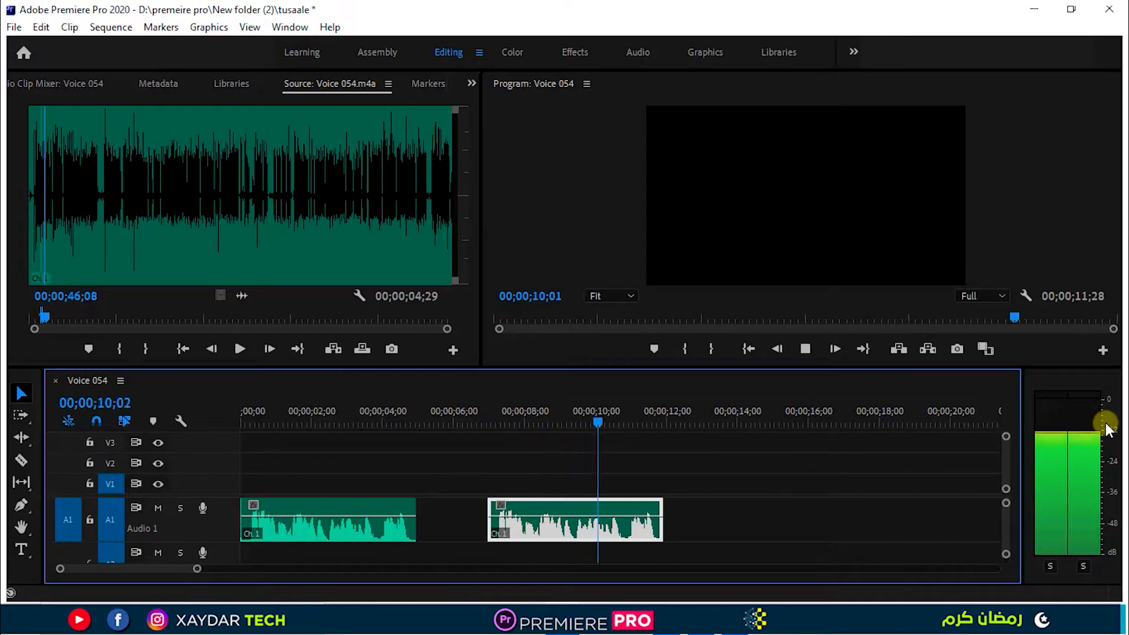
pyautogui.press('space')
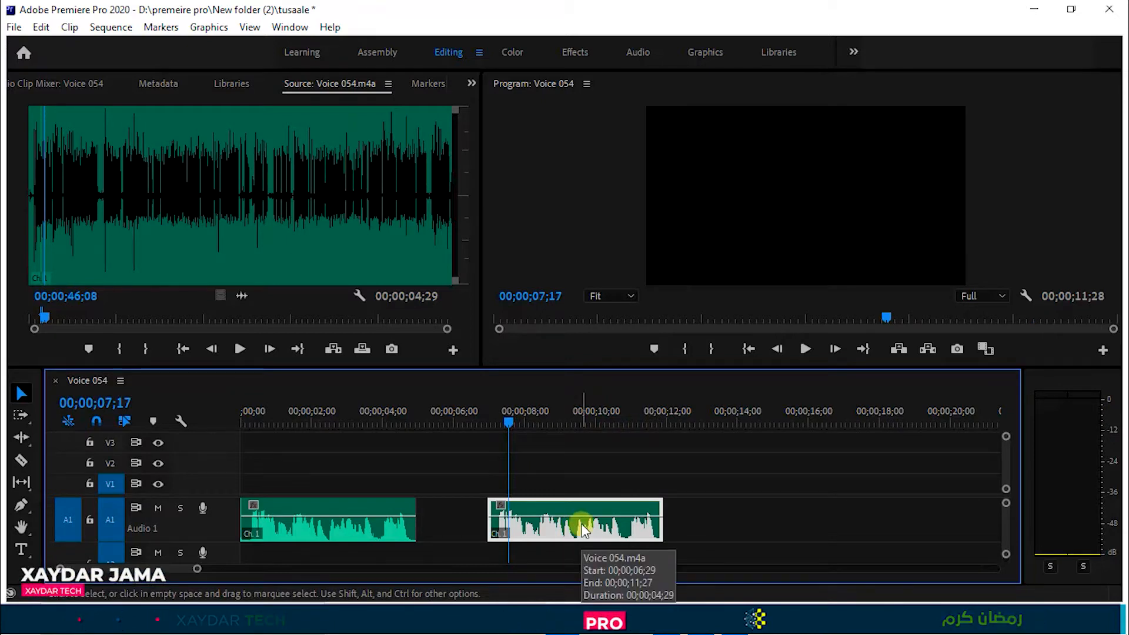
# Normalize all peaks of the duplicated voice clip to -3 dB with Audio Gain.
pyautogui.rightClick(584, 531)
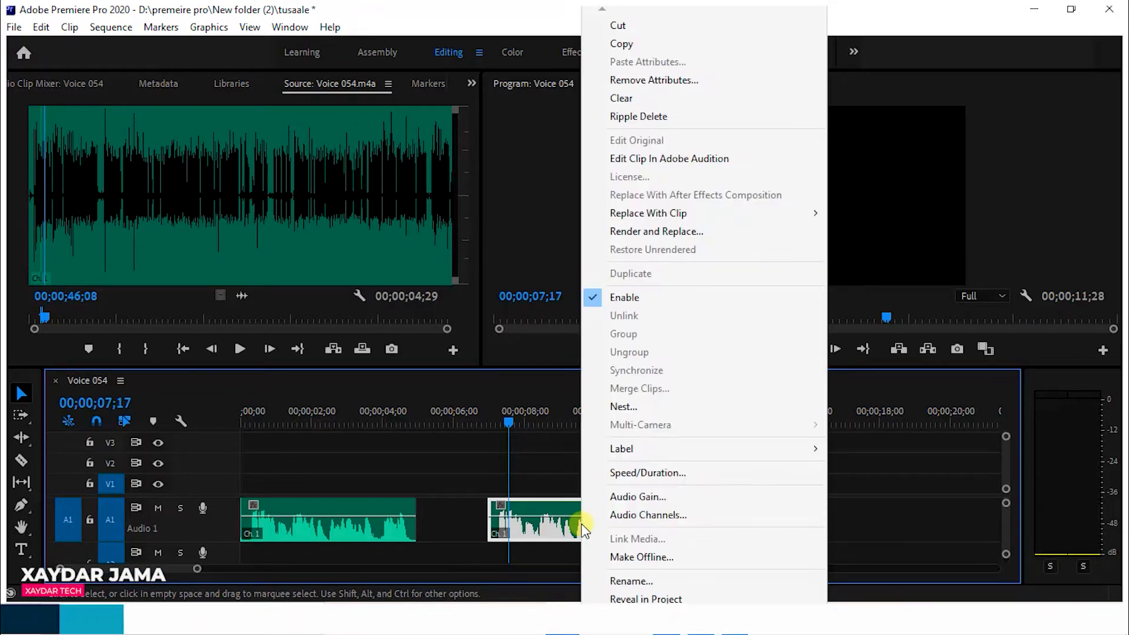
pyautogui.click(636, 498)
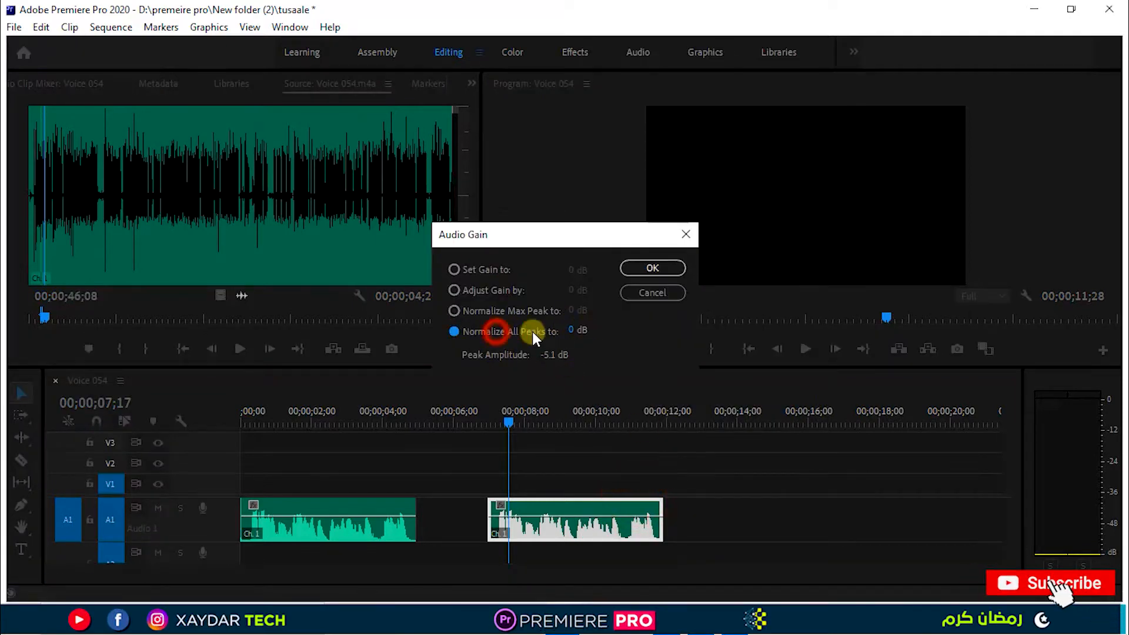
pyautogui.click(572, 330)
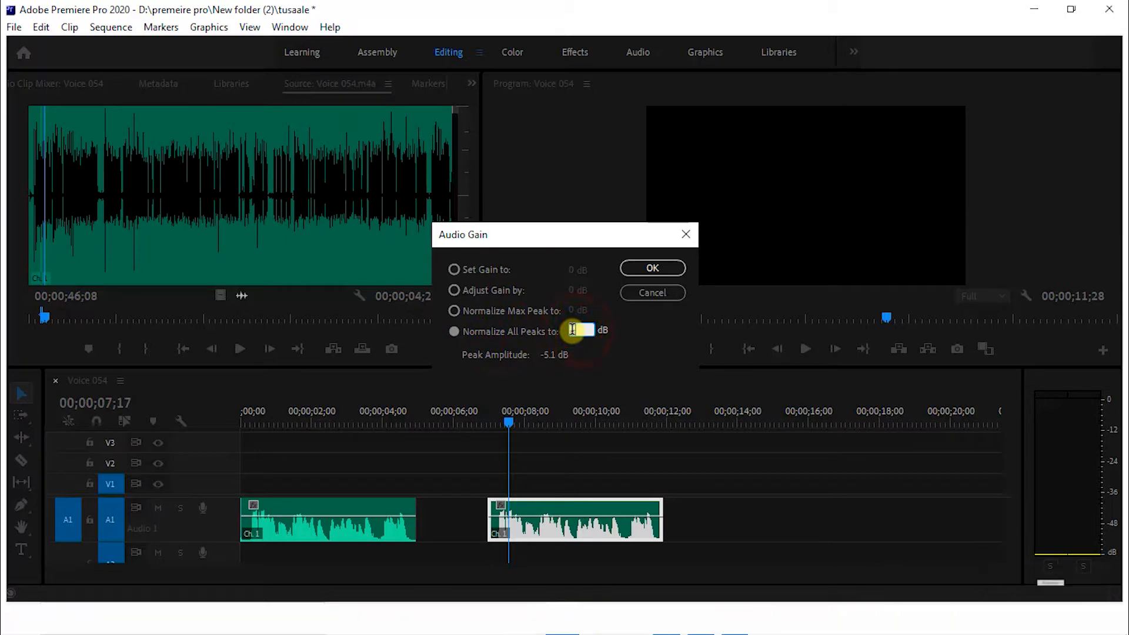
pyautogui.write('-3')
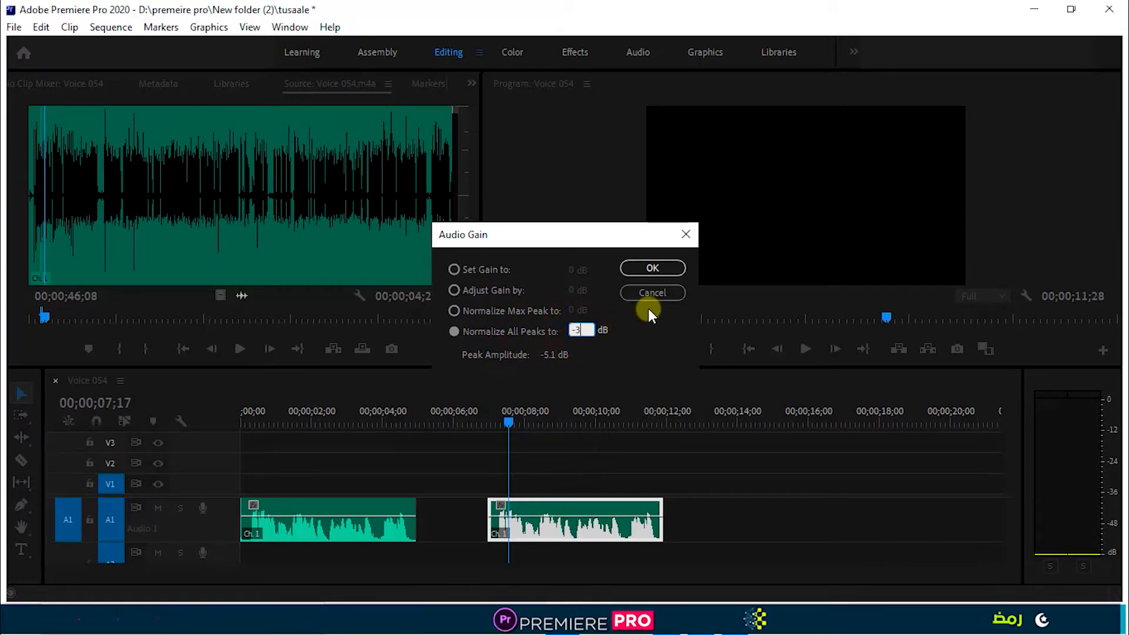
pyautogui.click(650, 269)
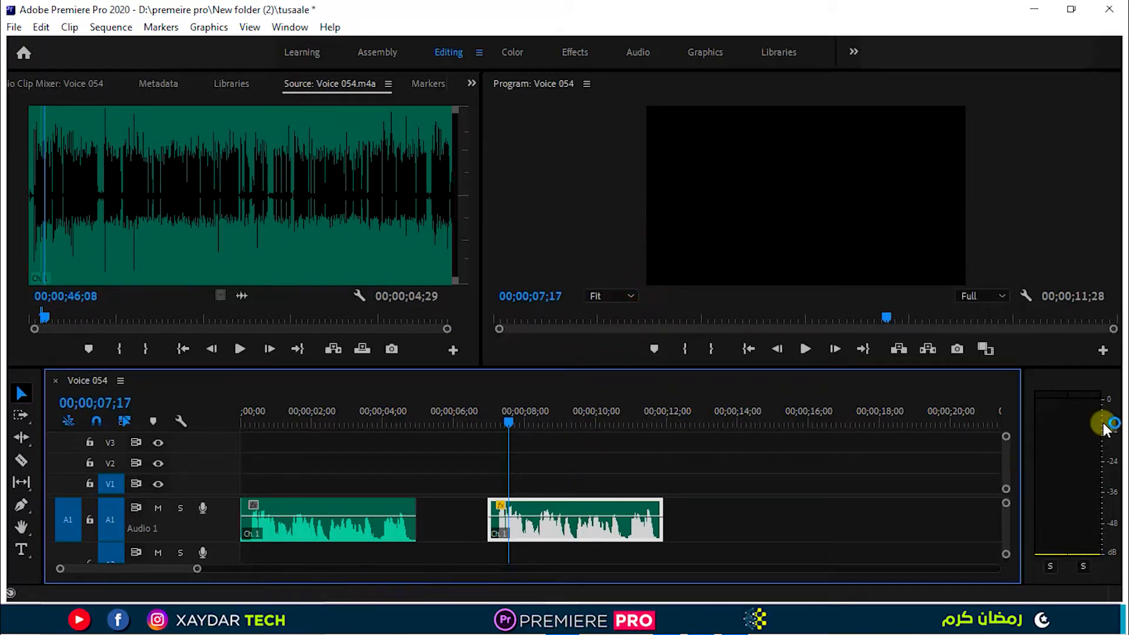
# Play the normalized voice clip from near its start to check the new level on the meters.
pyautogui.click(497, 422)
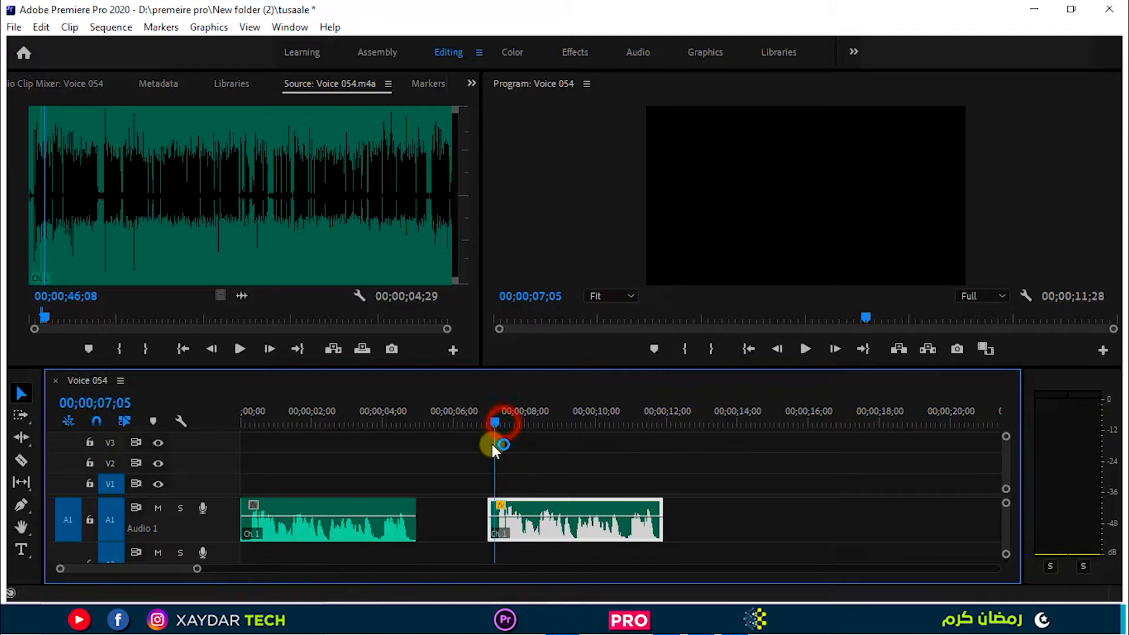
pyautogui.press('space')
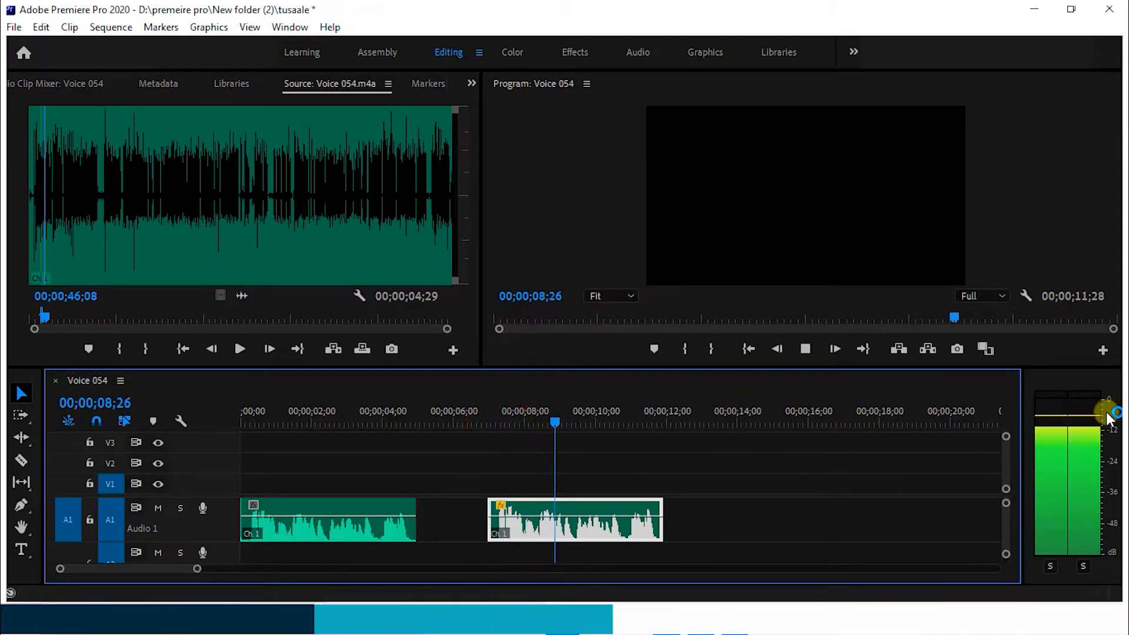
pyautogui.press('space')
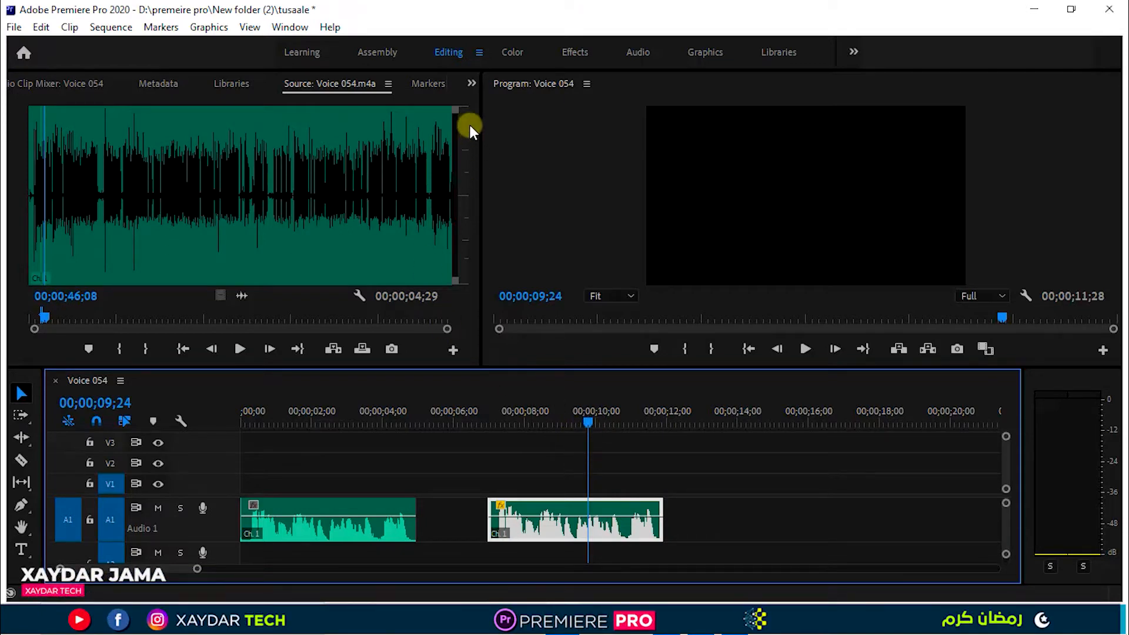
# Show the available effects and expand the Audio Effects category.
pyautogui.click(471, 85)
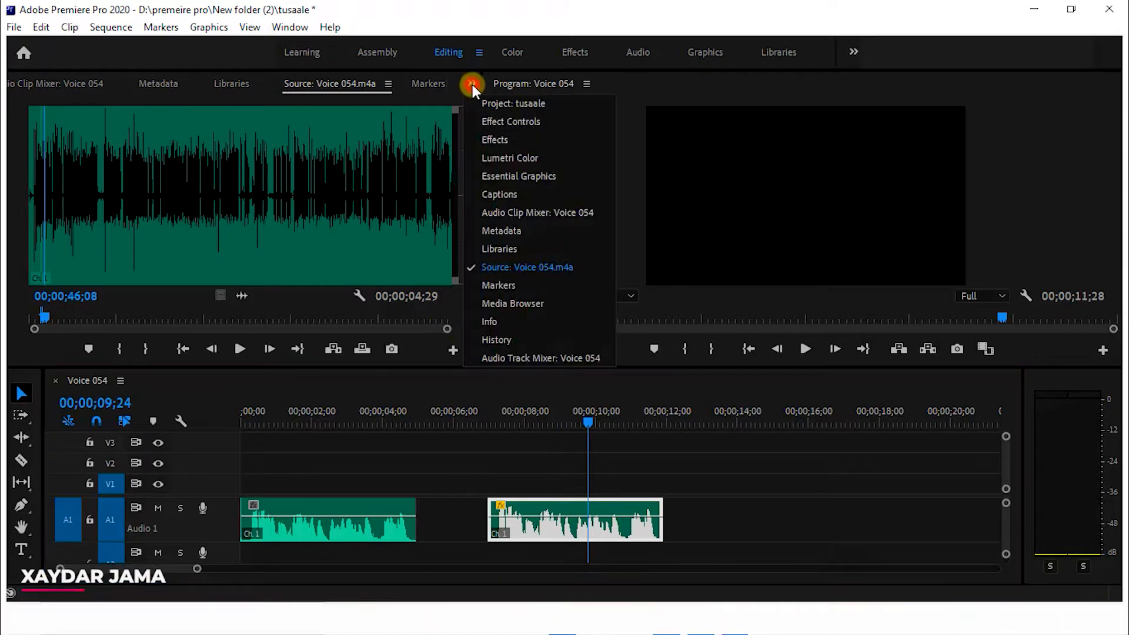
pyautogui.click(515, 139)
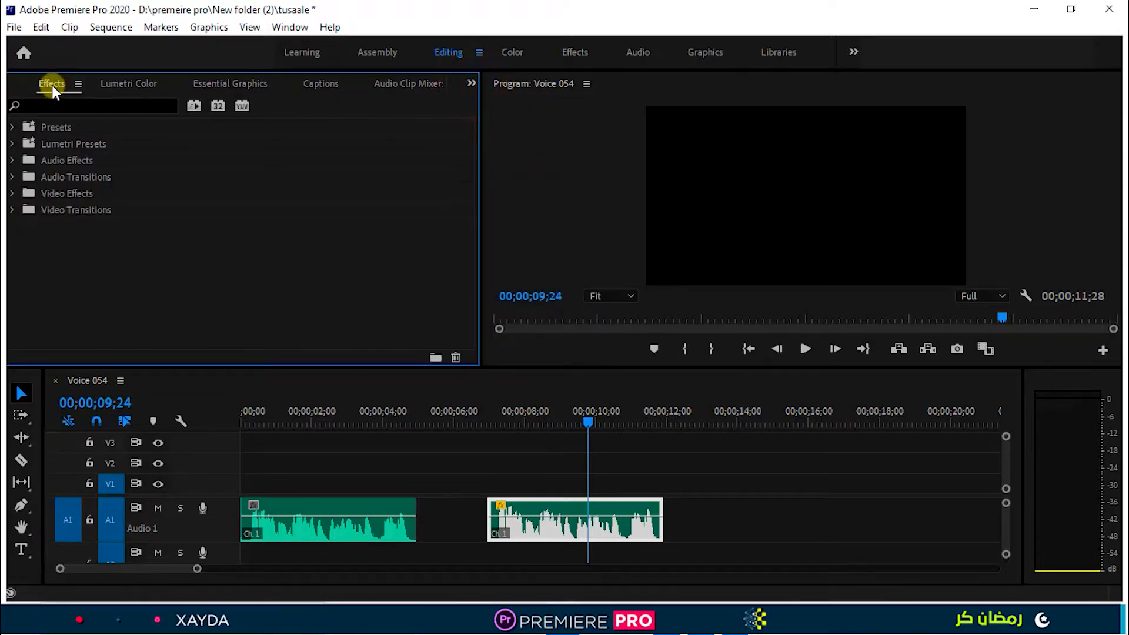
pyautogui.click(214, 226)
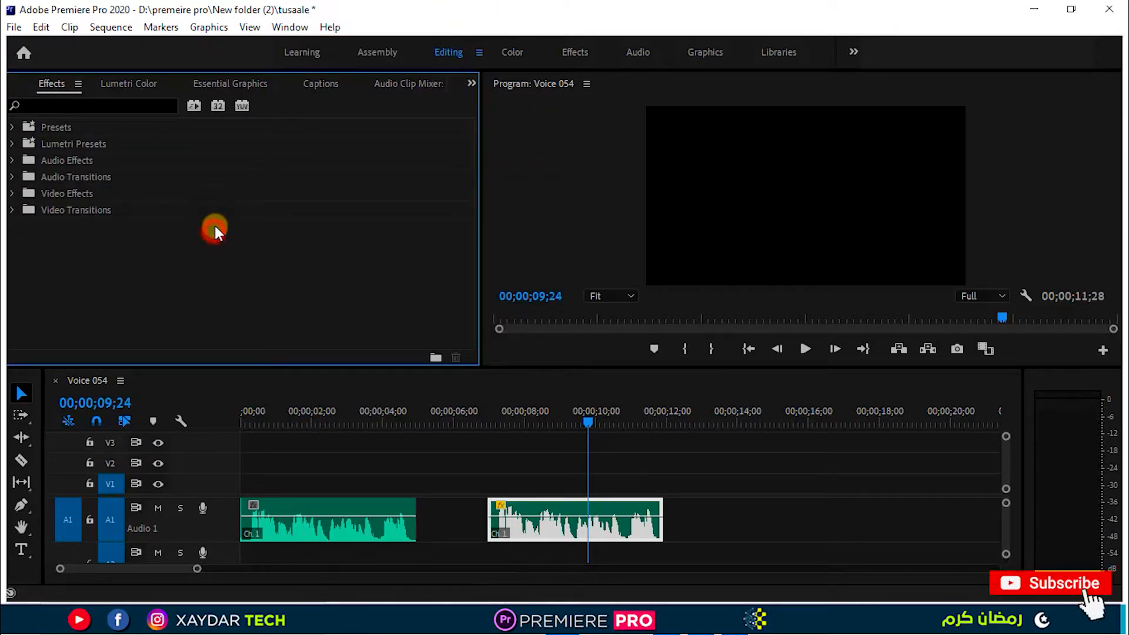
pyautogui.click(290, 28)
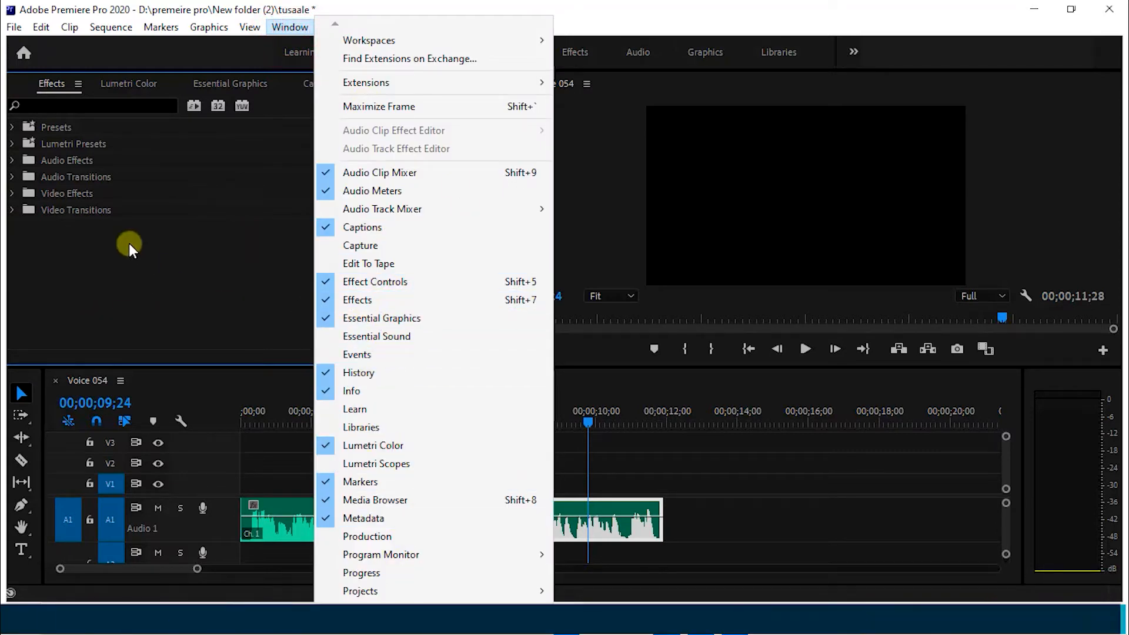
pyautogui.click(132, 260)
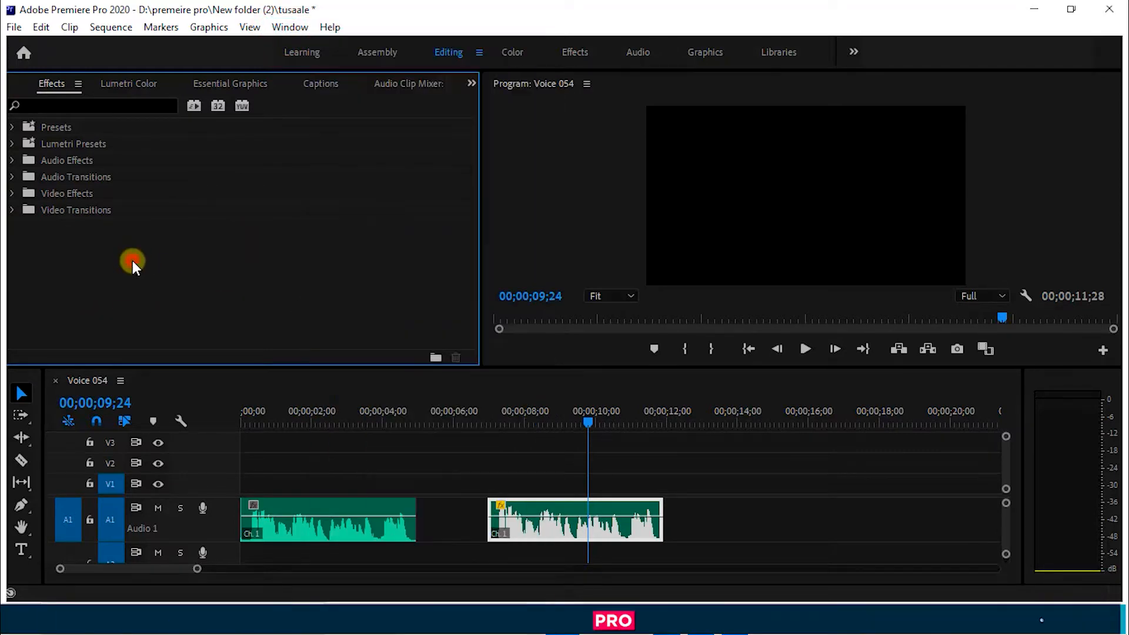
pyautogui.click(19, 161)
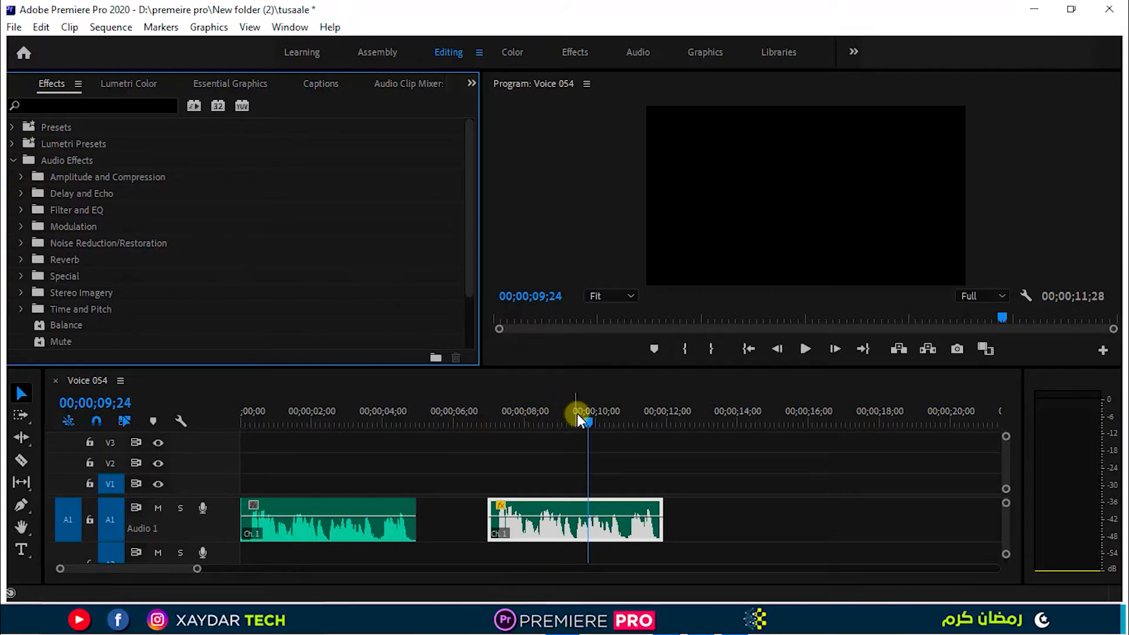
# Replay the beginning of the normalized voice clip to listen for background noise.
pyautogui.moveTo(587, 419); pyautogui.dragTo(493, 474)
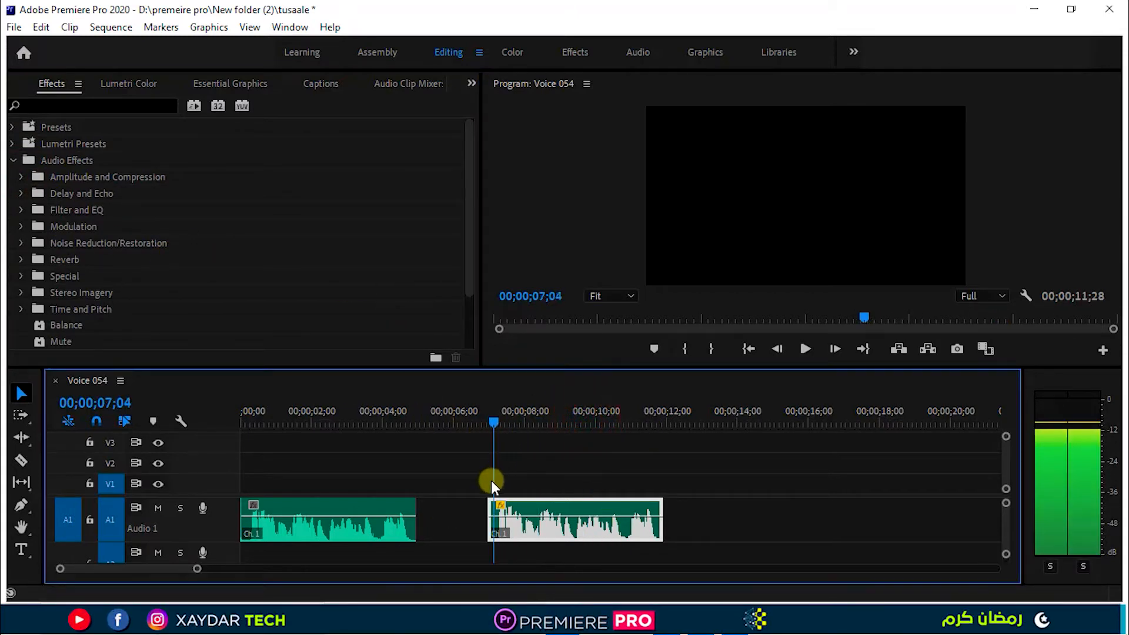
pyautogui.press('space')
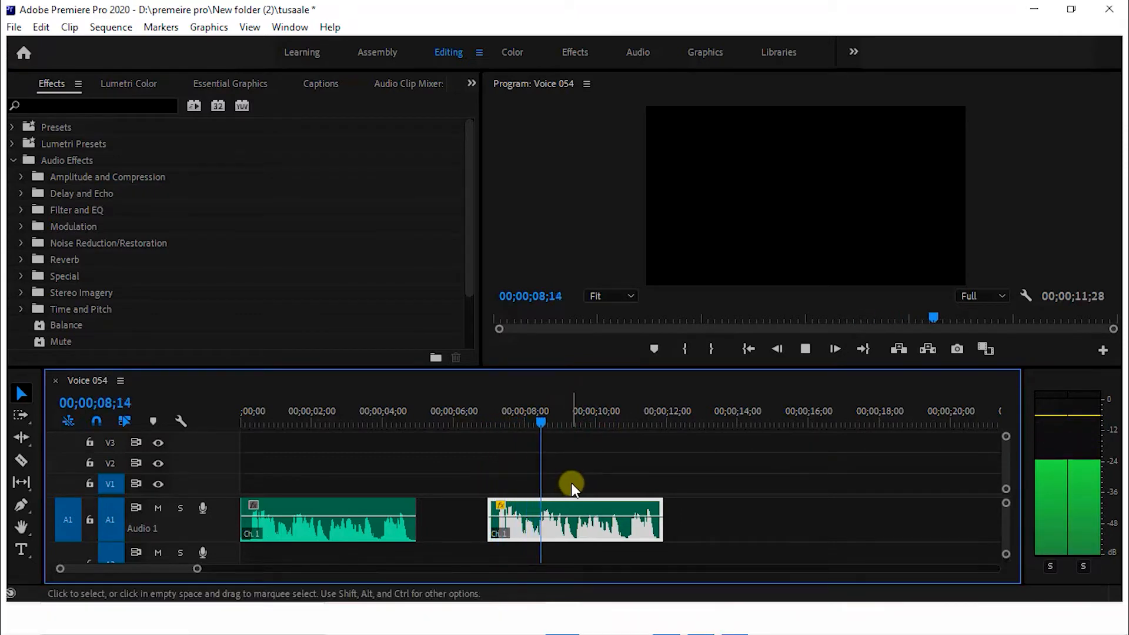
pyautogui.press('space')
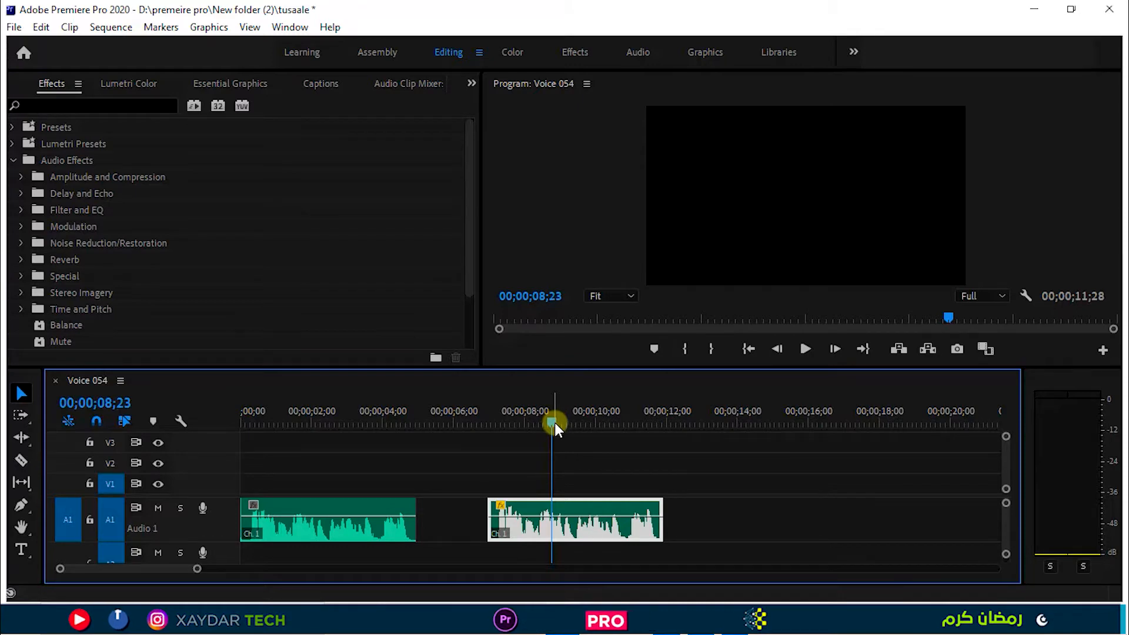
# Apply the DeNoise noise-reduction effect to the normalized voice clip and expand its individual parameters down to the Amount slider.
pyautogui.click(21, 243)
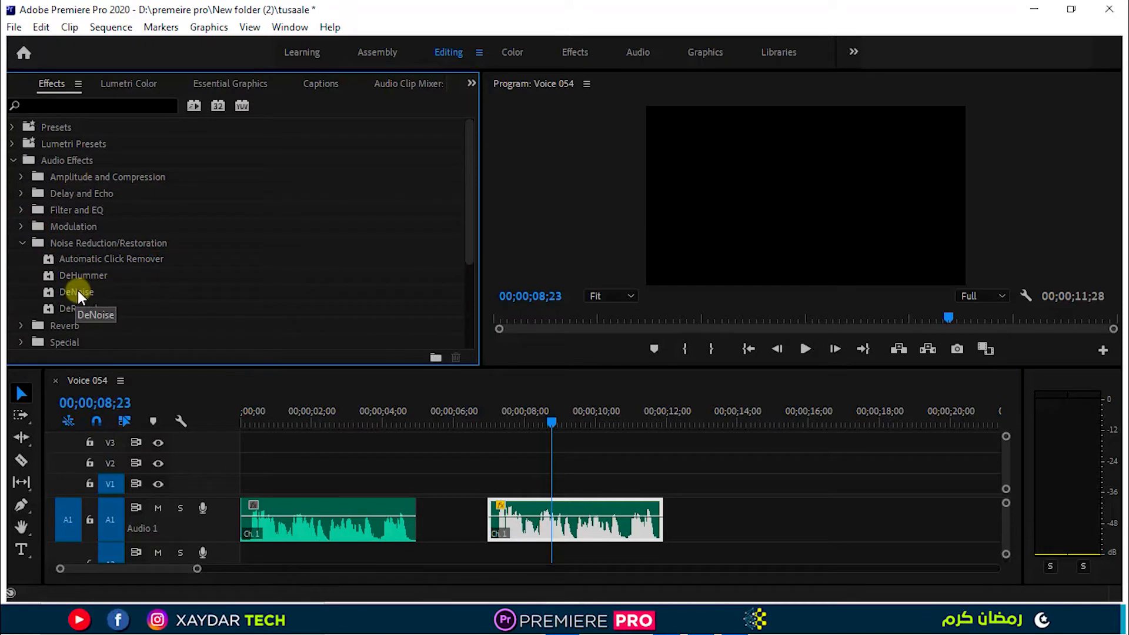
pyautogui.moveTo(76, 291); pyautogui.dragTo(559, 515)
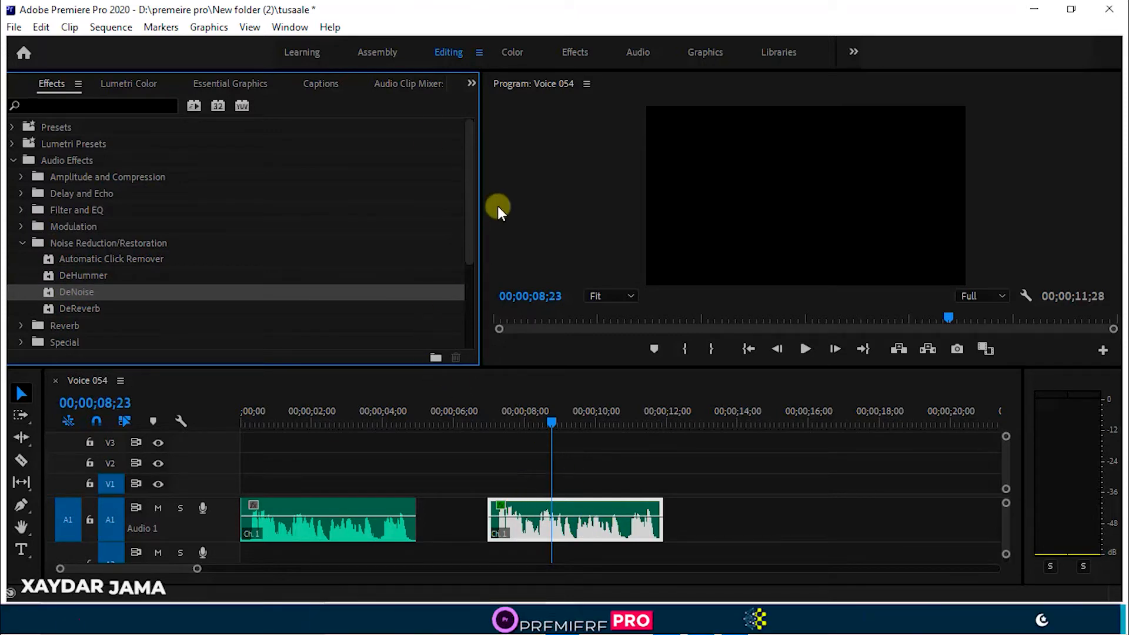
pyautogui.click(471, 83)
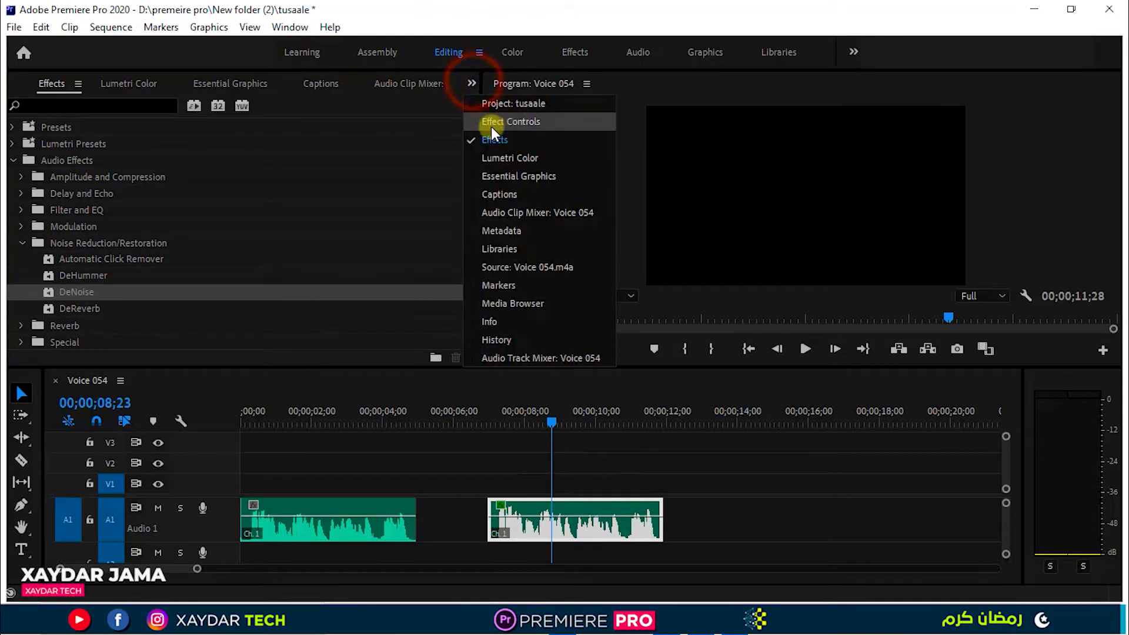
pyautogui.click(496, 122)
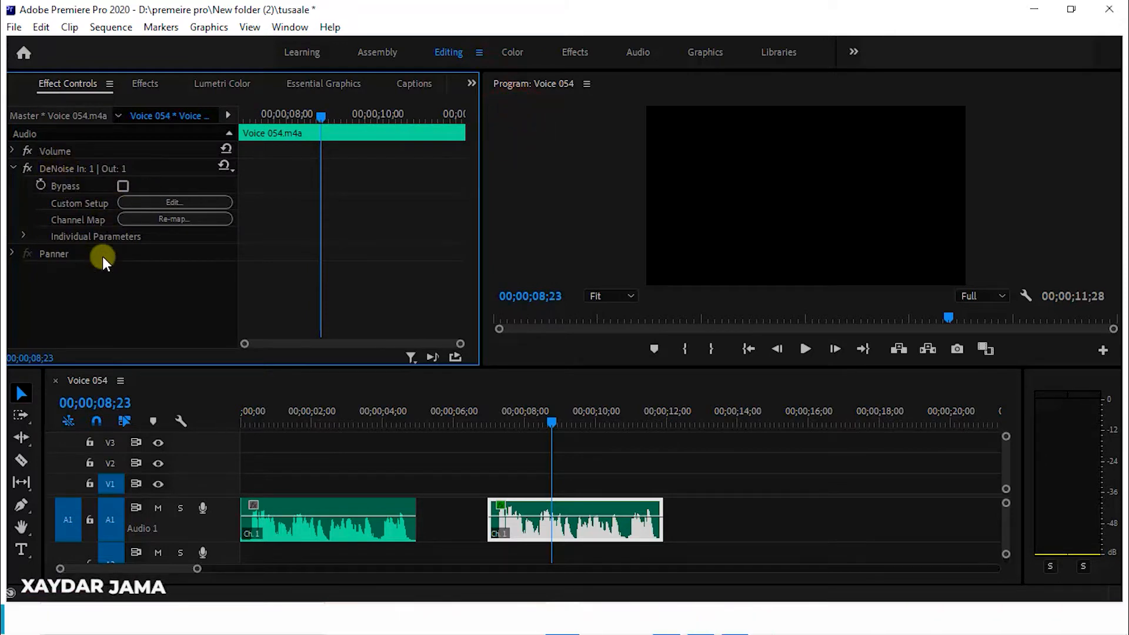
pyautogui.click(24, 236)
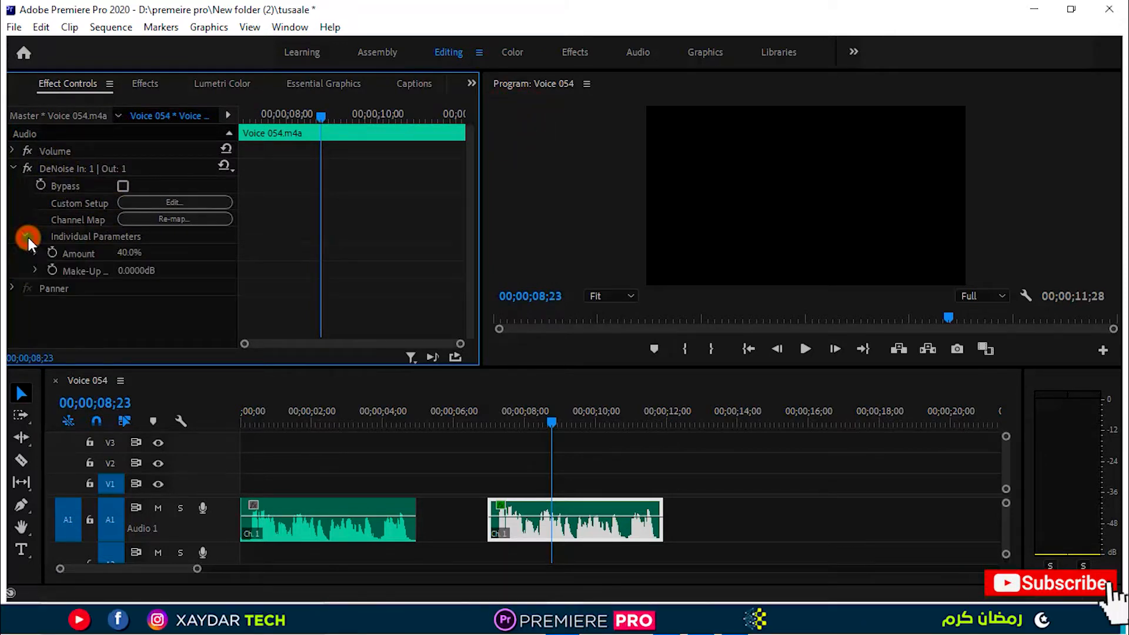
pyautogui.click(35, 254)
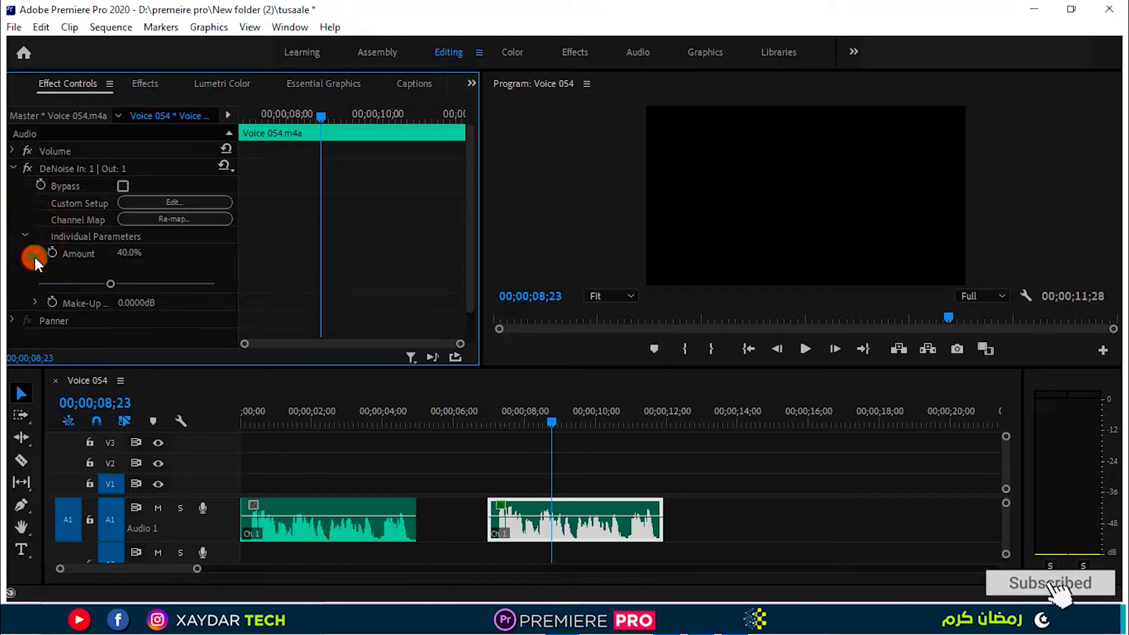
# Raise the DeNoise amount to 65.1% and play the normalized voice clip from its start to judge the noise reduction.
pyautogui.moveTo(115, 283); pyautogui.dragTo(152, 285)
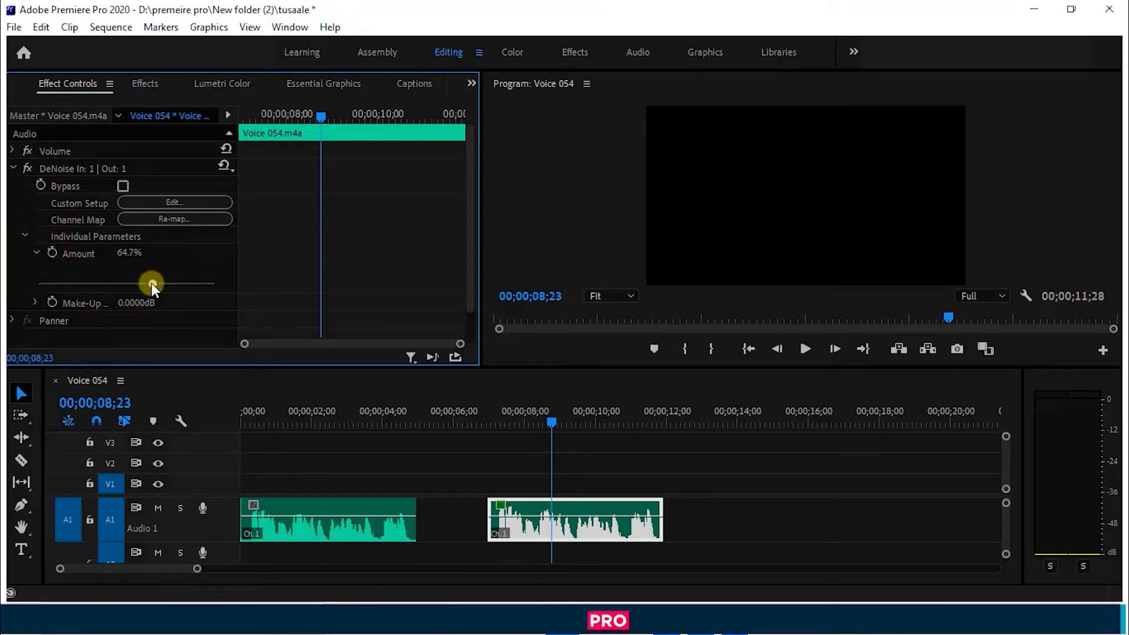
pyautogui.moveTo(539, 429); pyautogui.dragTo(492, 452)
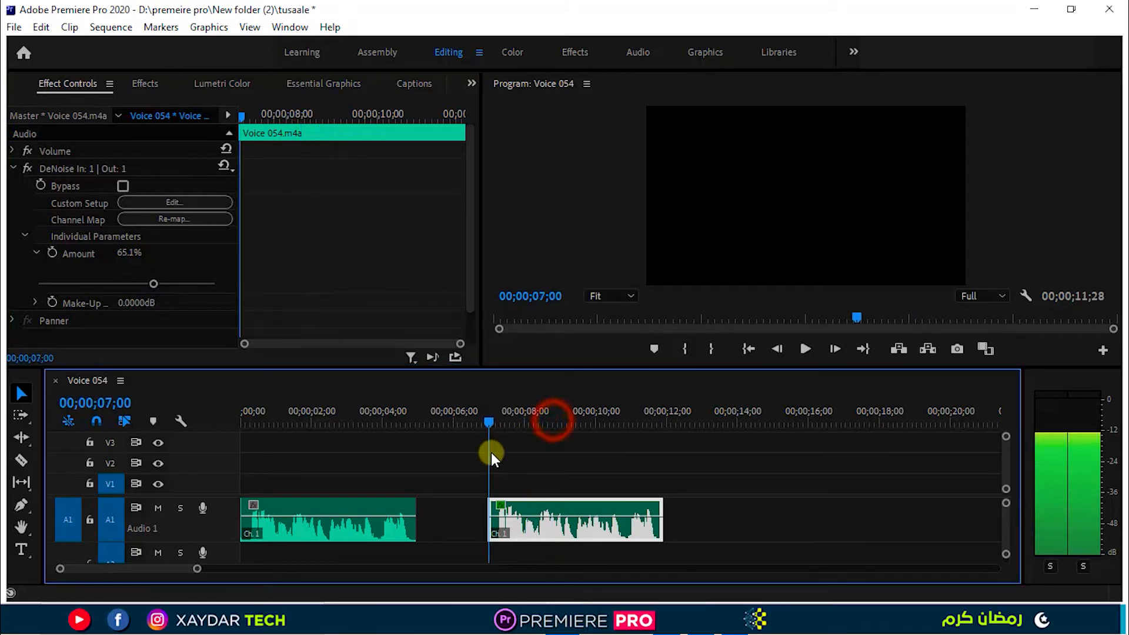
pyautogui.press('space')
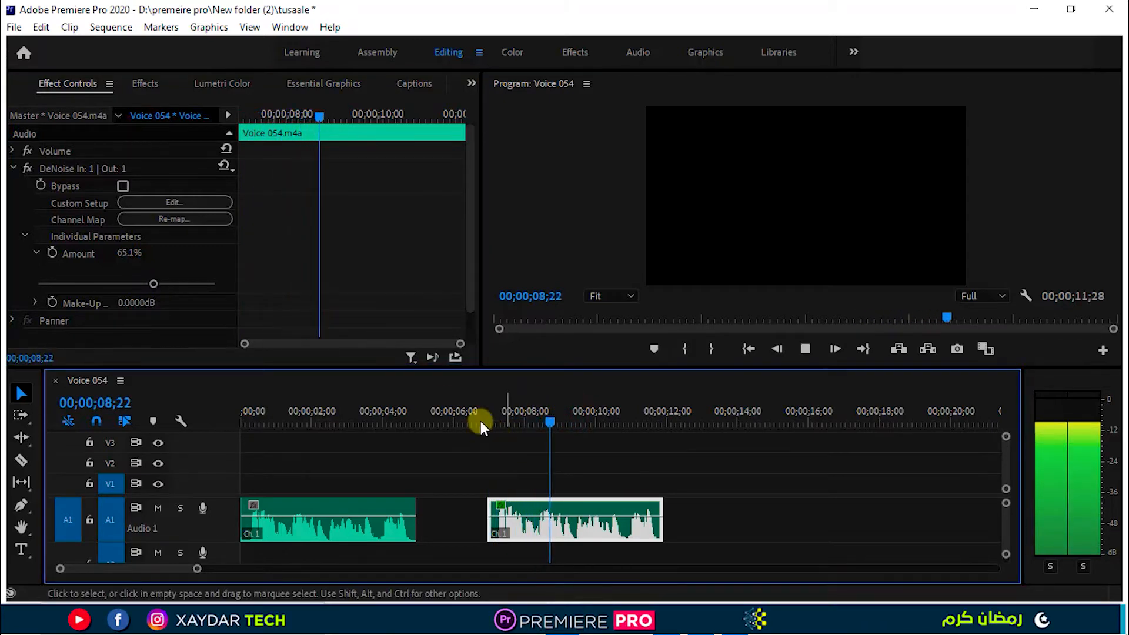
# Set the DeNoise amount to 68.8% and collapse the effect's settings.
pyautogui.moveTo(153, 284); pyautogui.dragTo(160, 285)
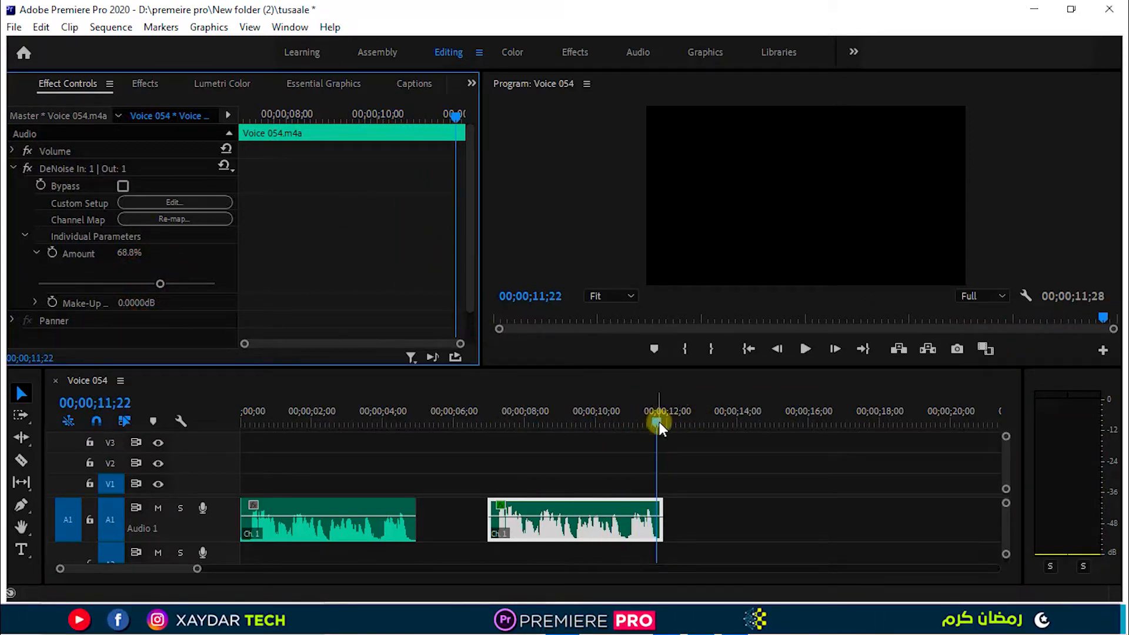
pyautogui.moveTo(659, 421); pyautogui.dragTo(647, 421)
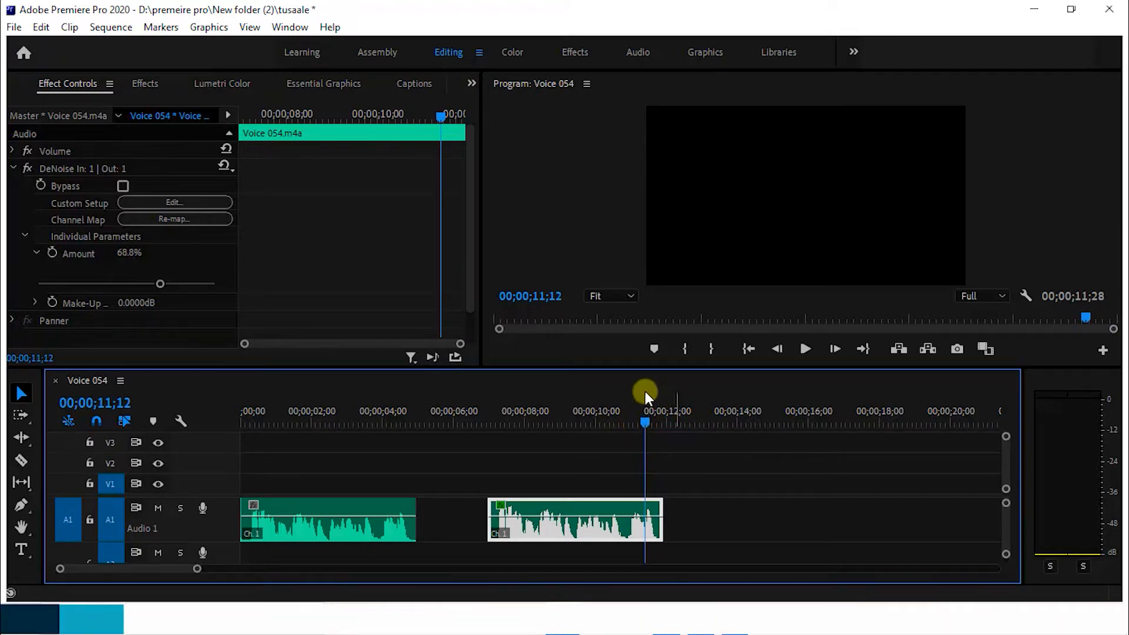
pyautogui.click(26, 236)
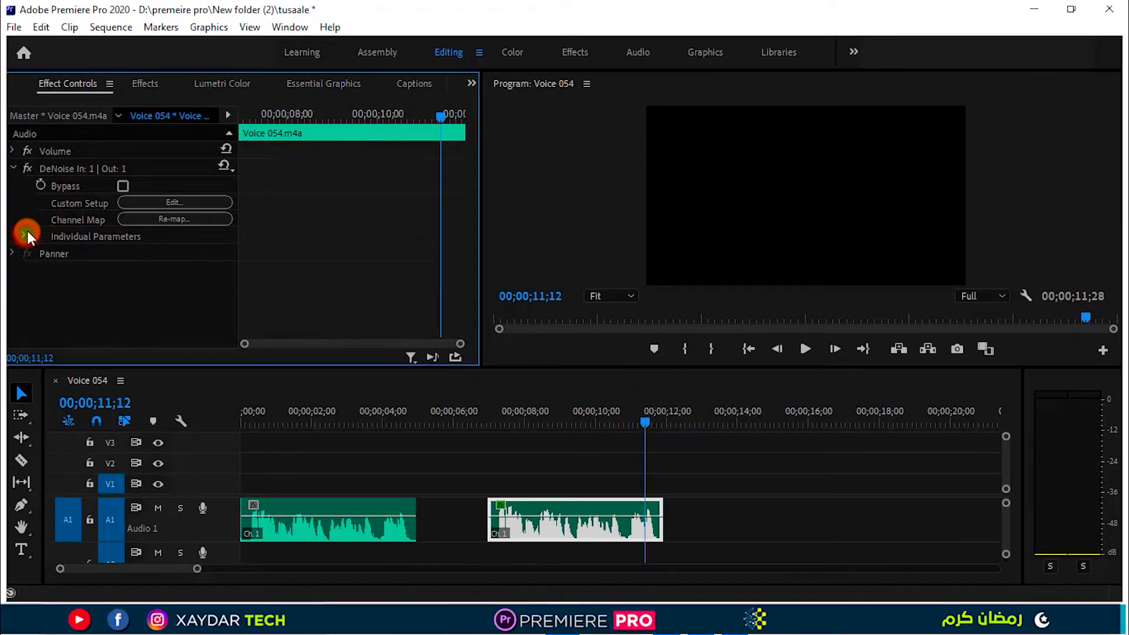
pyautogui.click(12, 169)
# Apply the Parametric Equalizer from the Filter and EQ audio effects to the normalized voice clip and show its controls.
pyautogui.hotkey('shift', '7')
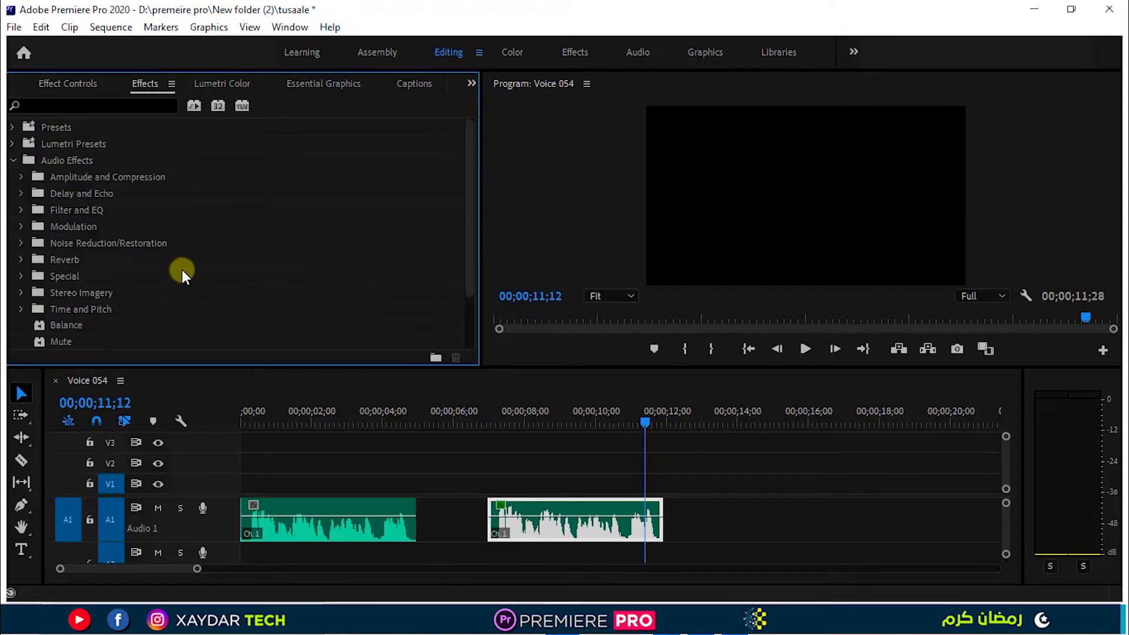
pyautogui.click(21, 211)
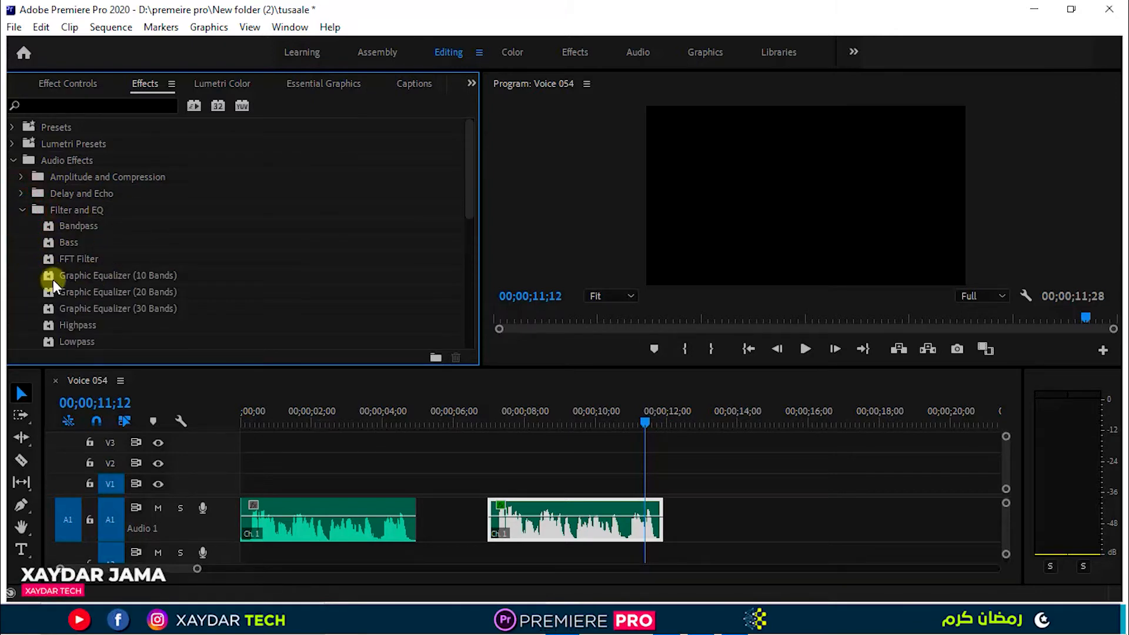
pyautogui.scroll(-2, 83, 309)
pyautogui.click(68, 308)
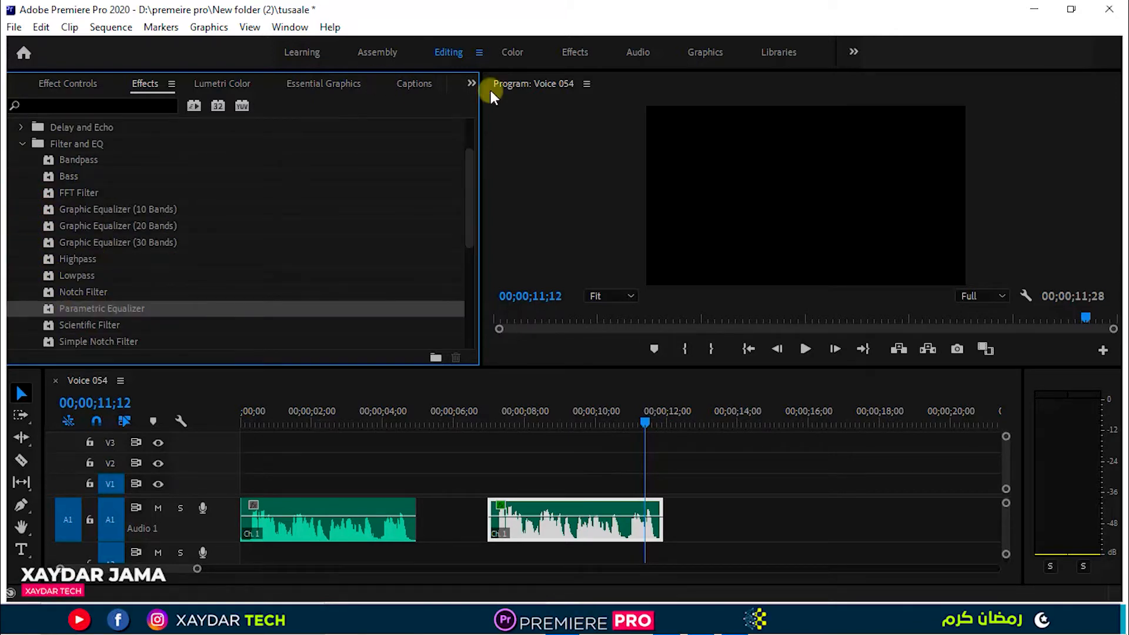
pyautogui.click(472, 84)
pyautogui.click(496, 120)
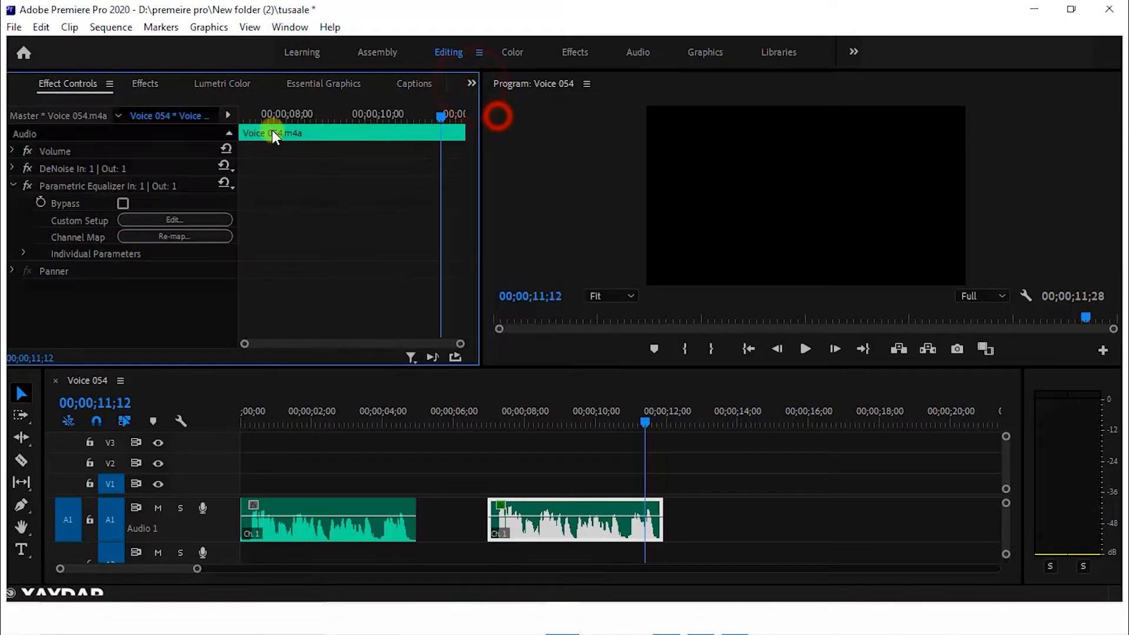
# Open the Parametric Equalizer's custom setup, choose the Loudness Maximizer preset, and enable band 3.
pyautogui.click(148, 221)
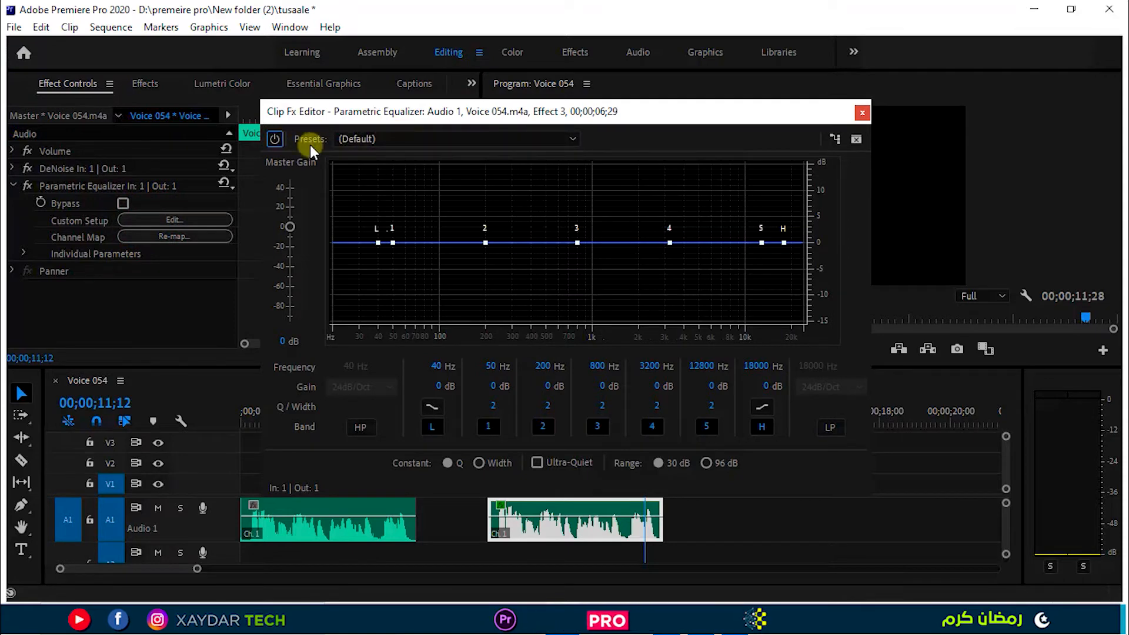
pyautogui.click(410, 138)
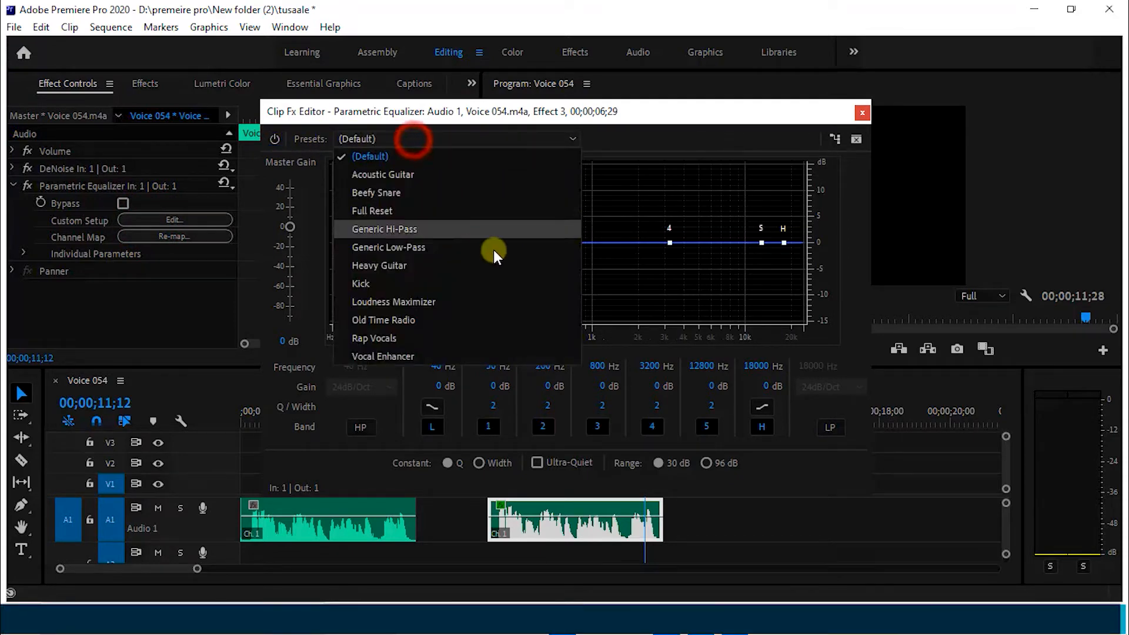
pyautogui.click(421, 302)
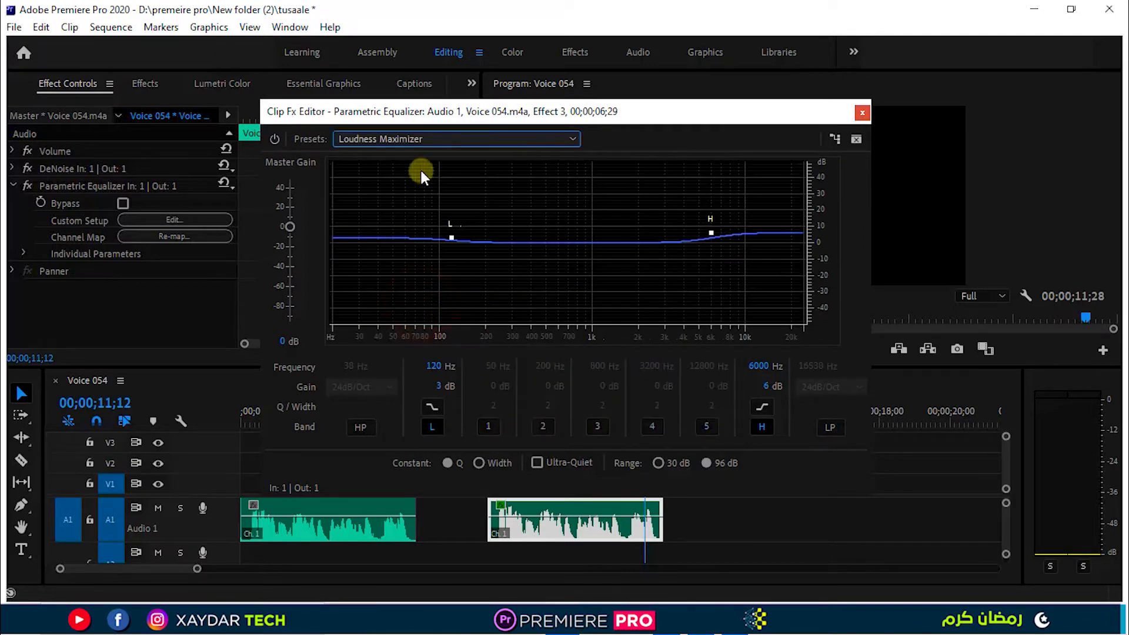
pyautogui.click(597, 427)
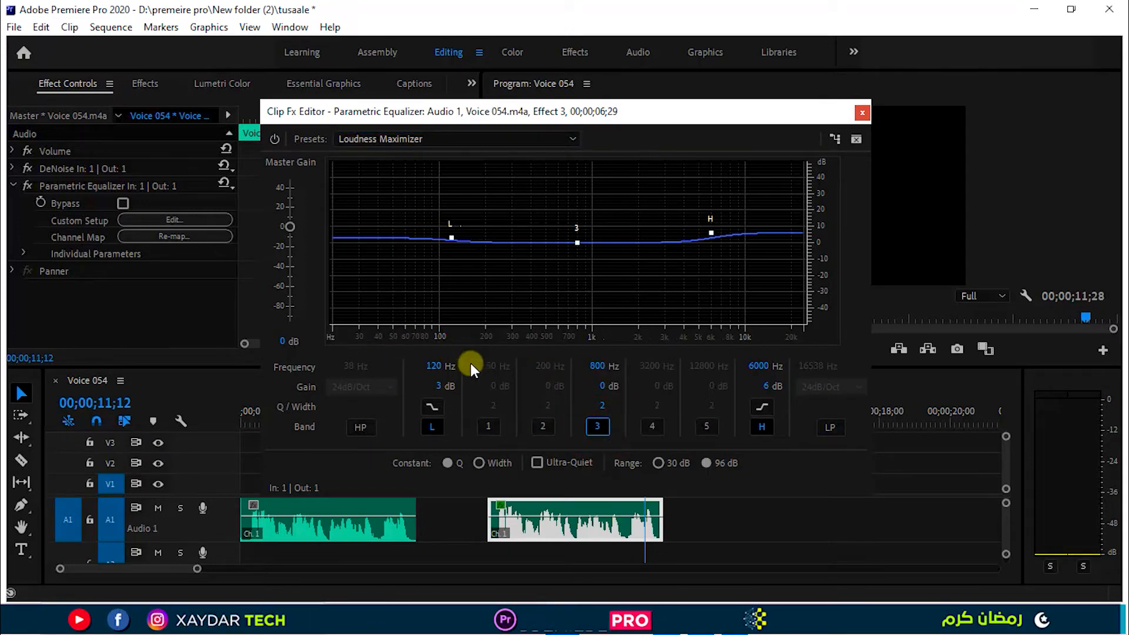
# Play the normalized voice clip from near its start to examine its frequency spectrum in the equalizer graph.
pyautogui.moveTo(638, 111); pyautogui.dragTo(490, 42)
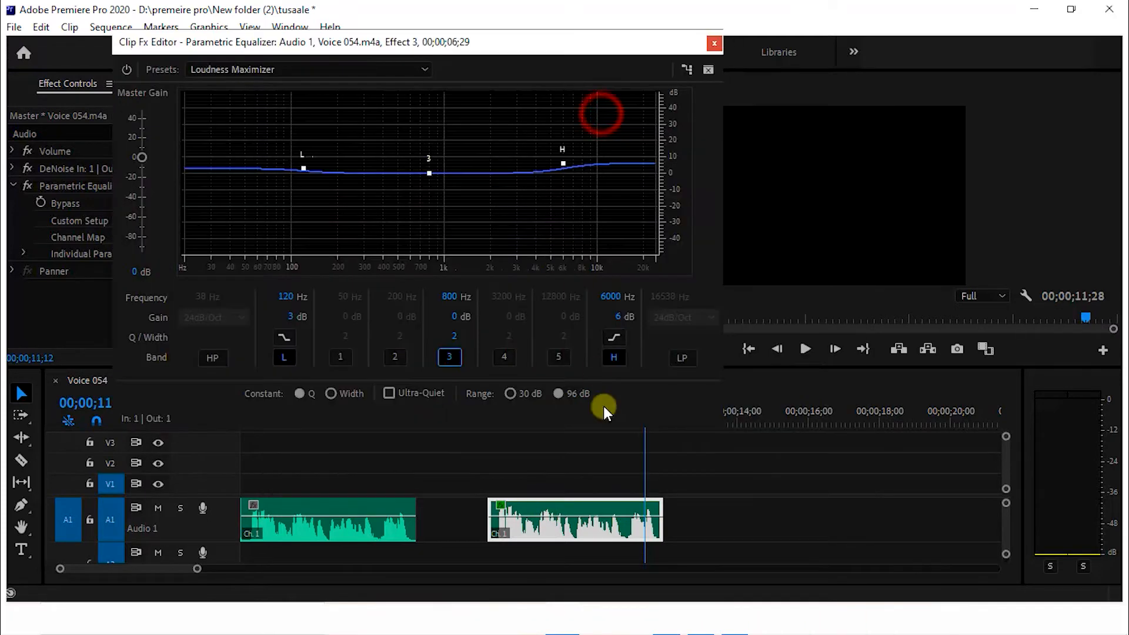
pyautogui.click(521, 455)
pyautogui.click(511, 414)
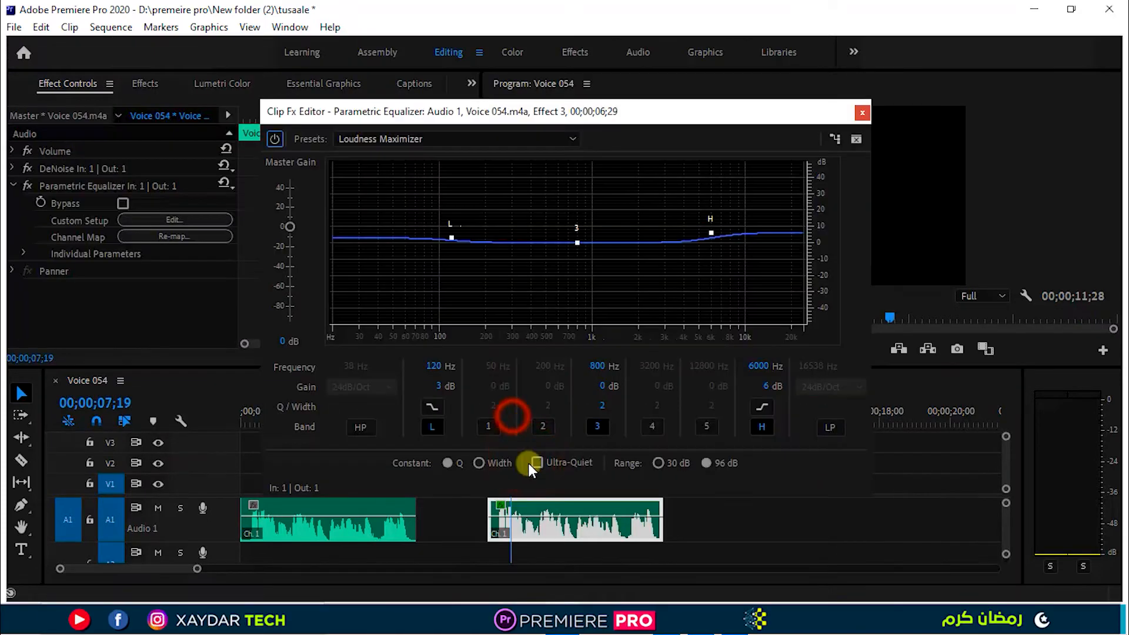
pyautogui.press('space')
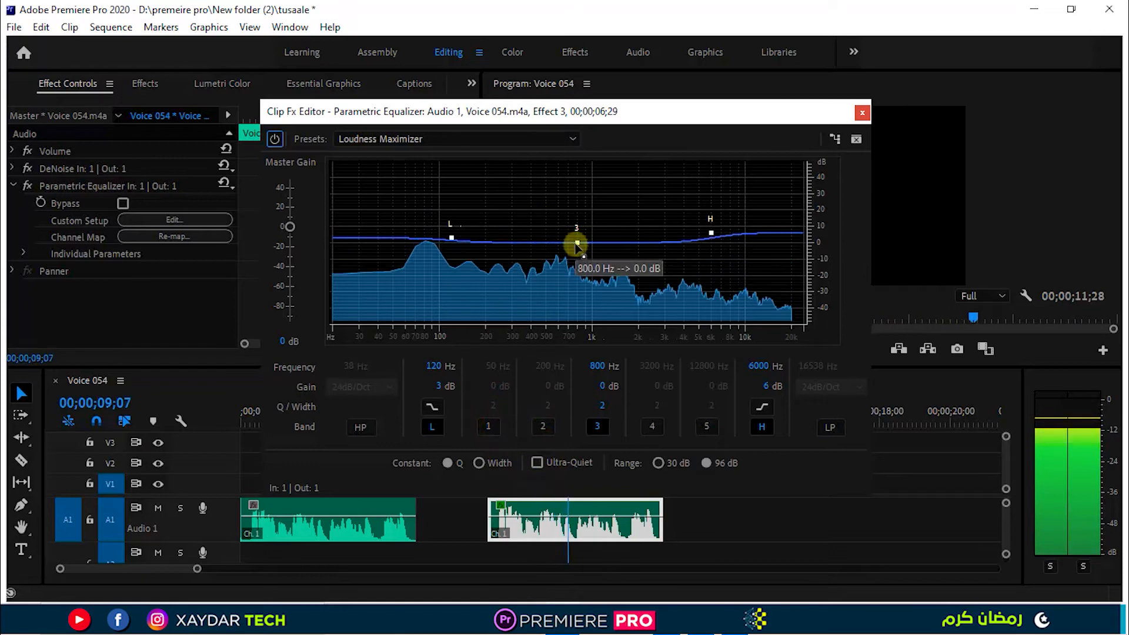
pyautogui.press('space')
# Shape the equalizer curve with band 3 at 814 Hz and -6.1 dB, low shelf at 117 Hz and 7.1 dB, high shelf at 6034 Hz and 8.1 dB.
pyautogui.moveTo(577, 245); pyautogui.dragTo(579, 254)
pyautogui.moveTo(448, 236); pyautogui.dragTo(450, 231)
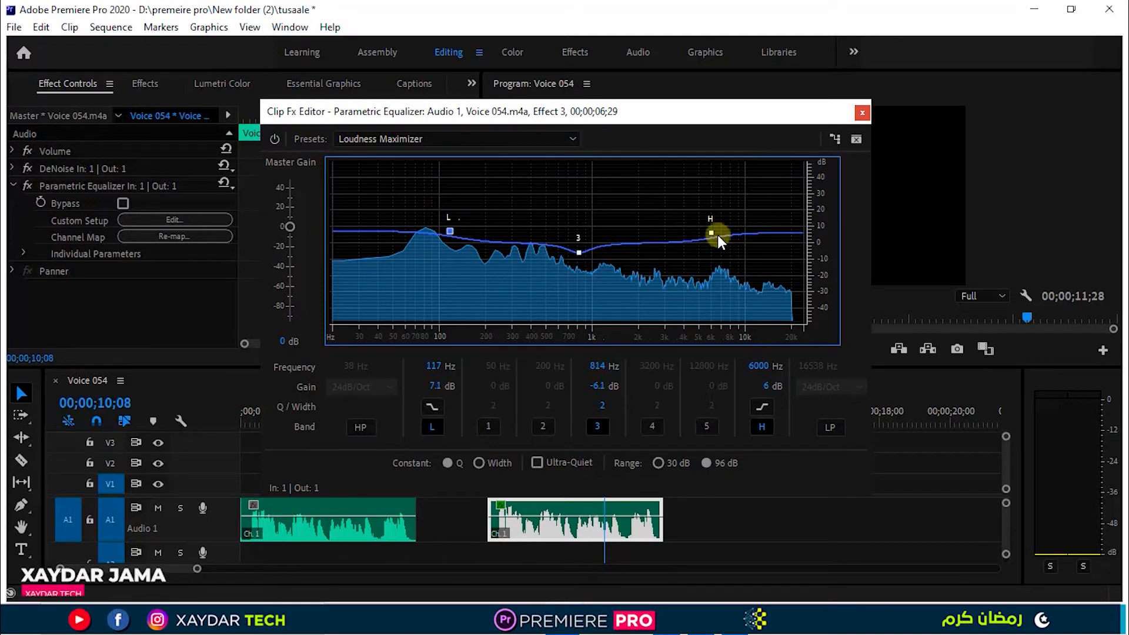
pyautogui.moveTo(711, 234); pyautogui.dragTo(712, 230)
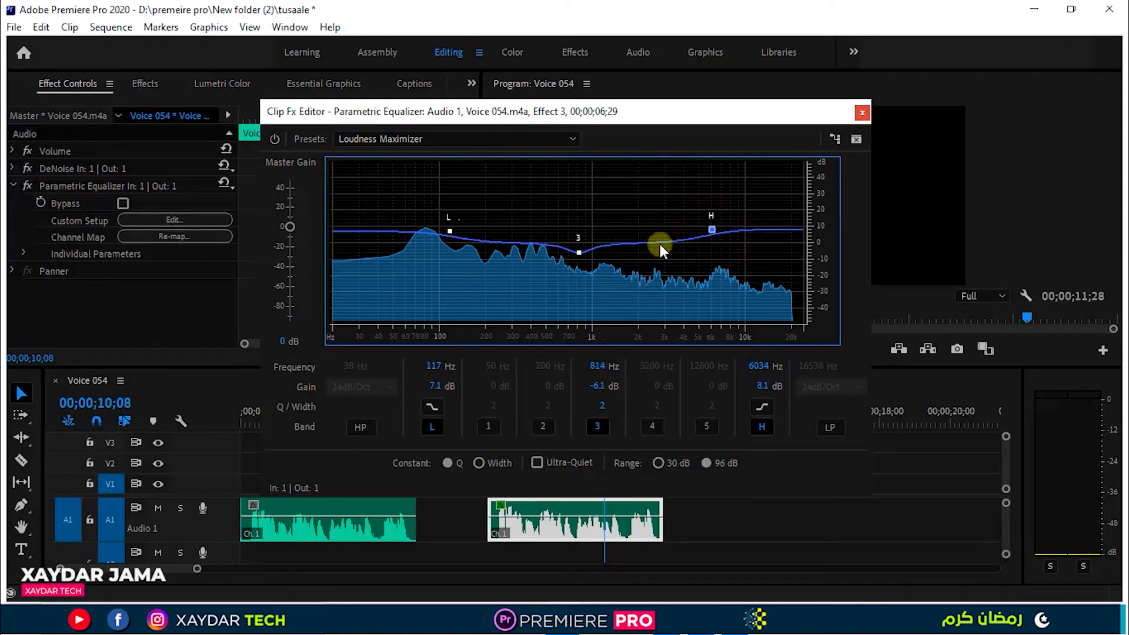
# Replay the normalized voice clip from its start to hear the equalized sound, and close the Parametric Equalizer editor.
pyautogui.moveTo(636, 118); pyautogui.dragTo(425, 53)
pyautogui.click(536, 445)
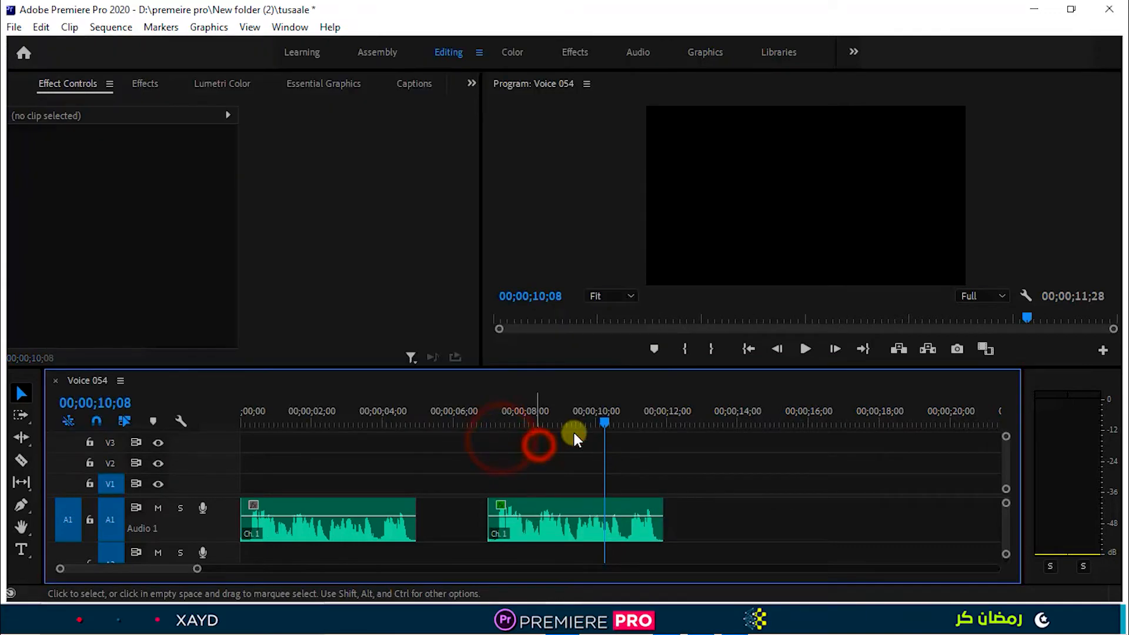
pyautogui.moveTo(601, 418); pyautogui.dragTo(485, 432)
pyautogui.press('space')
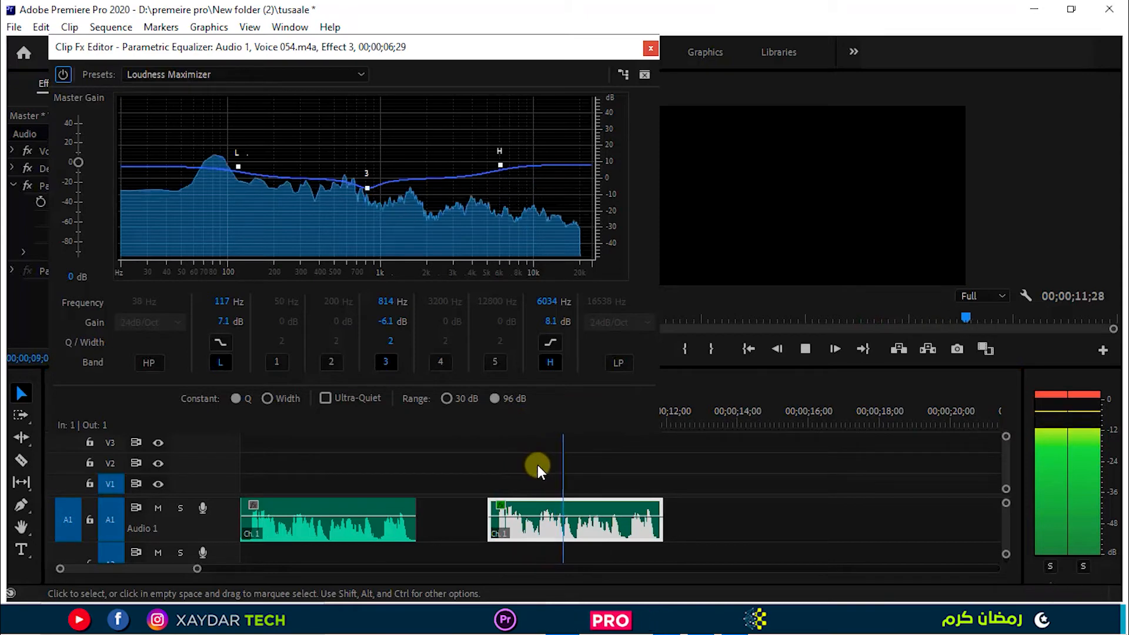
pyautogui.press('space')
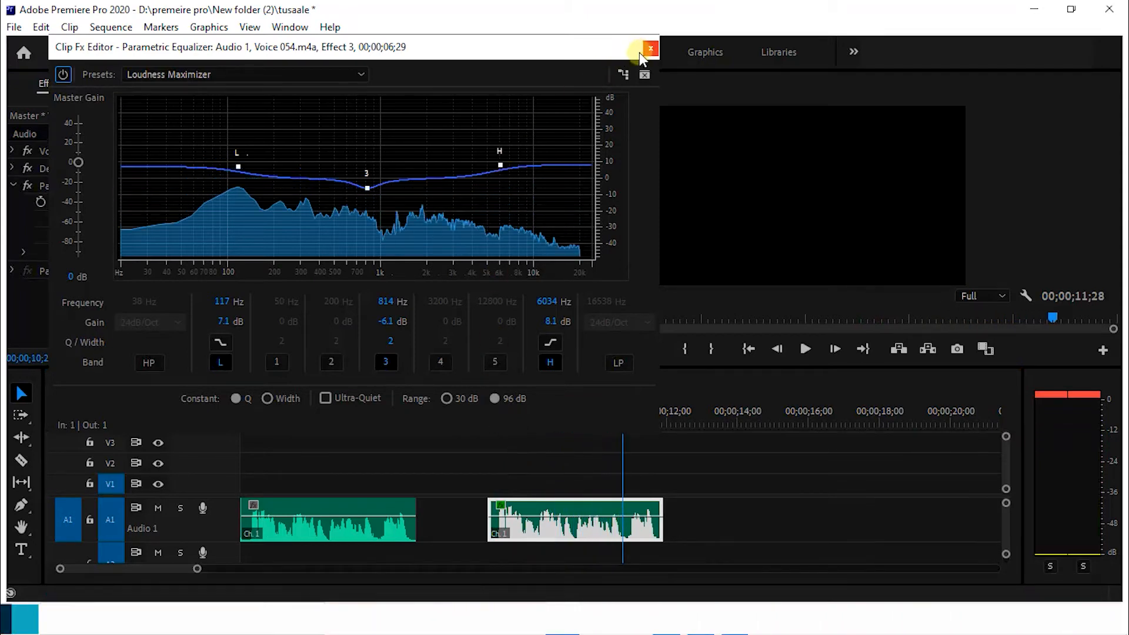
pyautogui.moveTo(390, 47); pyautogui.dragTo(622, 108)
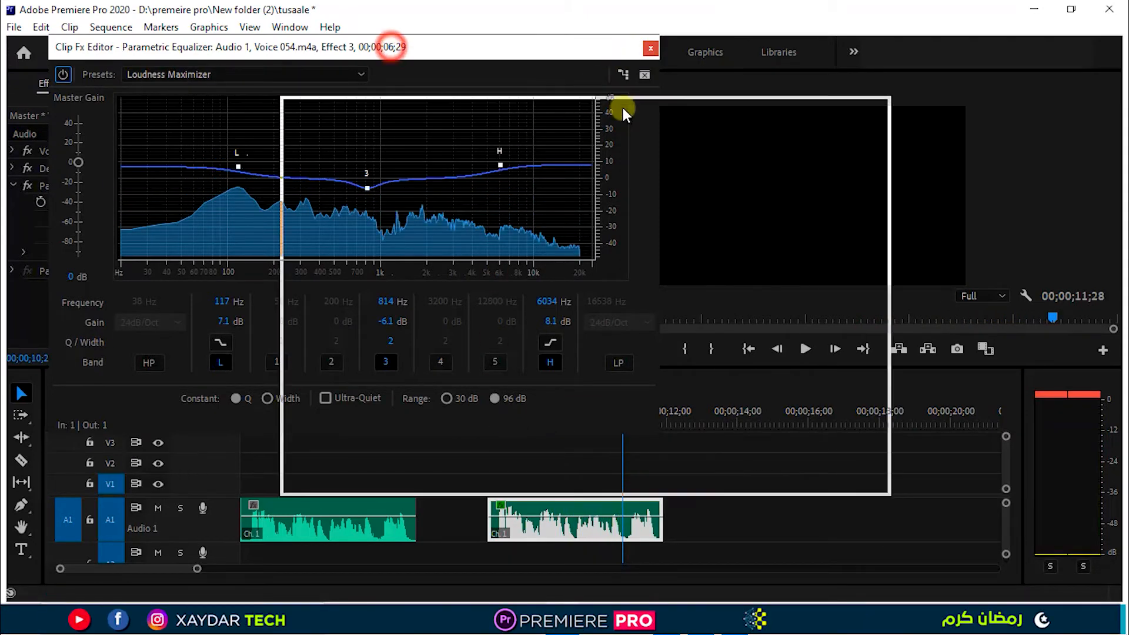
pyautogui.click(881, 110)
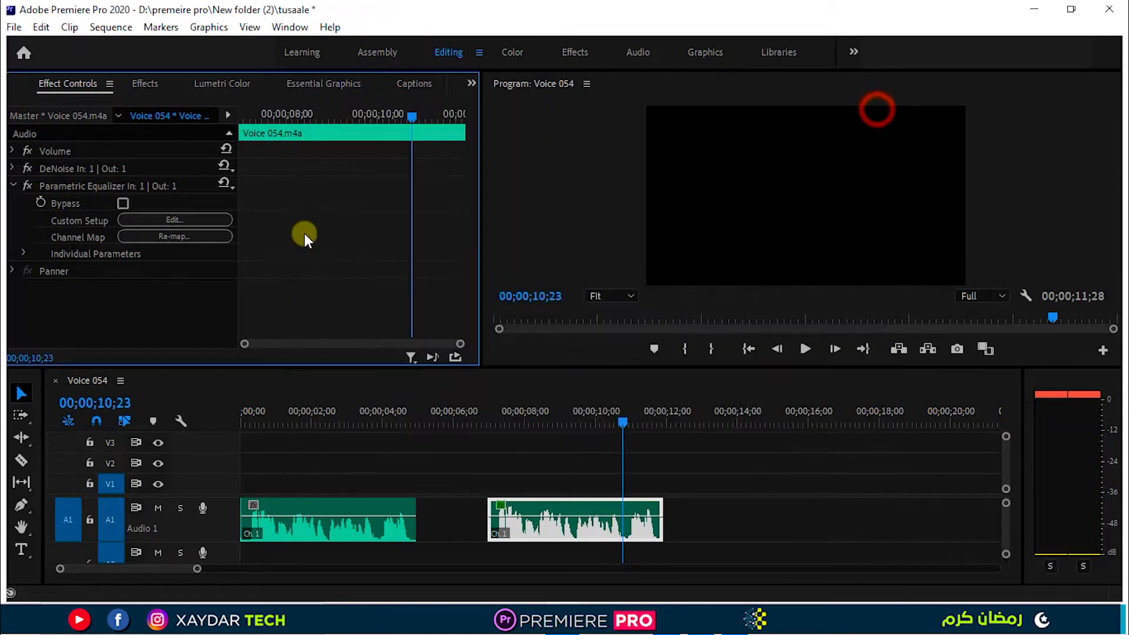
# Apply Dynamics Processing from the Amplitude and Compression audio effects to the normalized voice clip and show its controls.
pyautogui.click(147, 83)
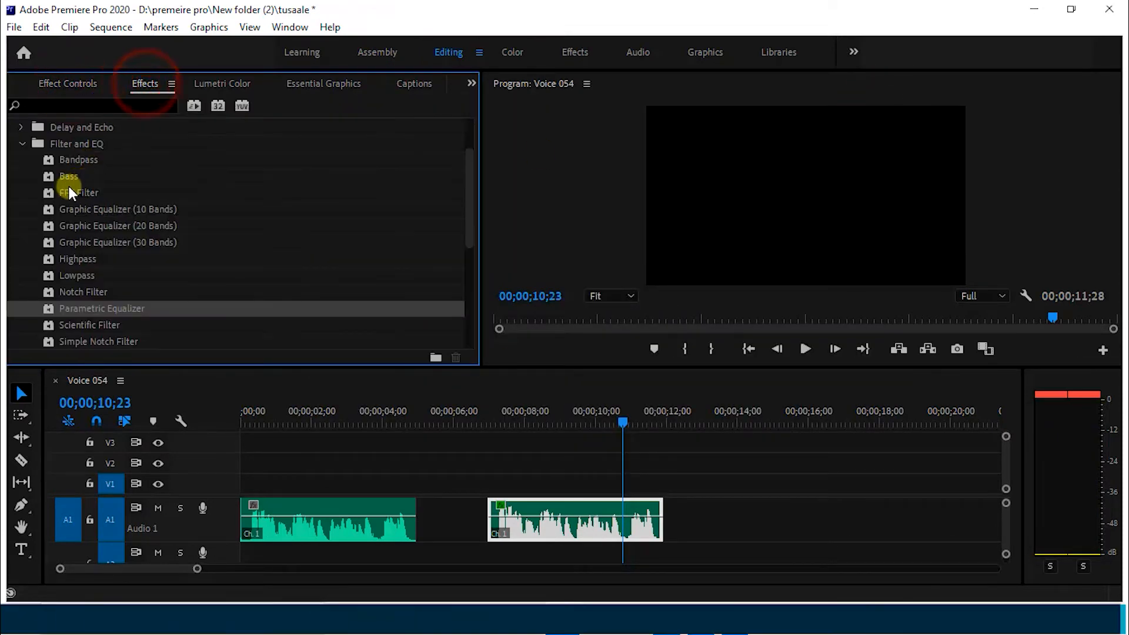
pyautogui.click(22, 144)
pyautogui.scroll(2, 111, 181)
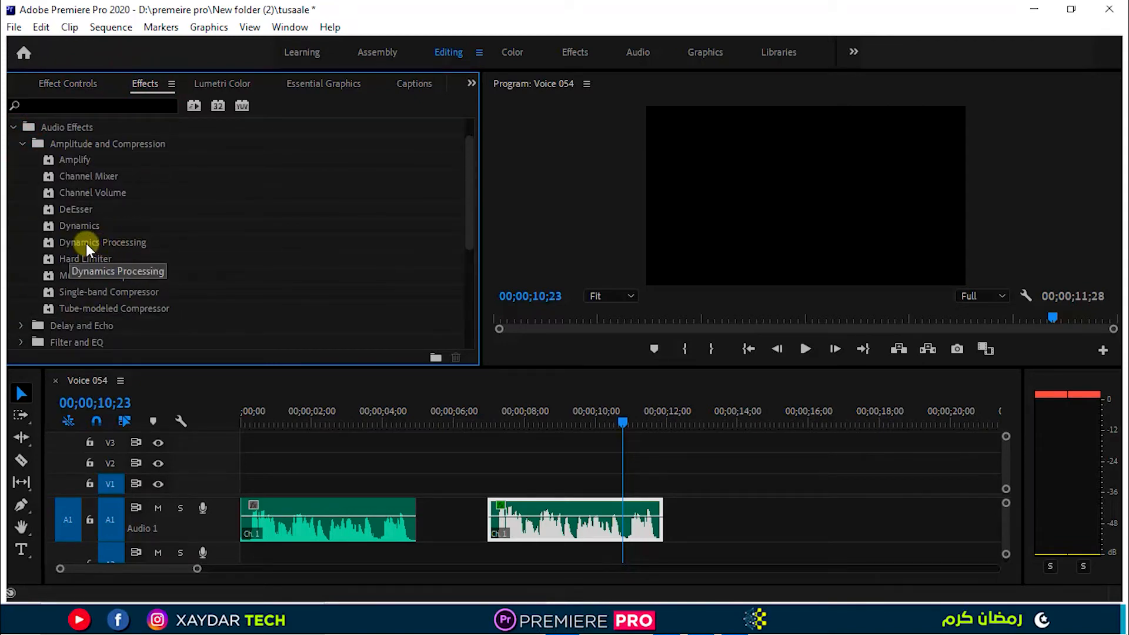
pyautogui.moveTo(86, 242); pyautogui.dragTo(532, 515)
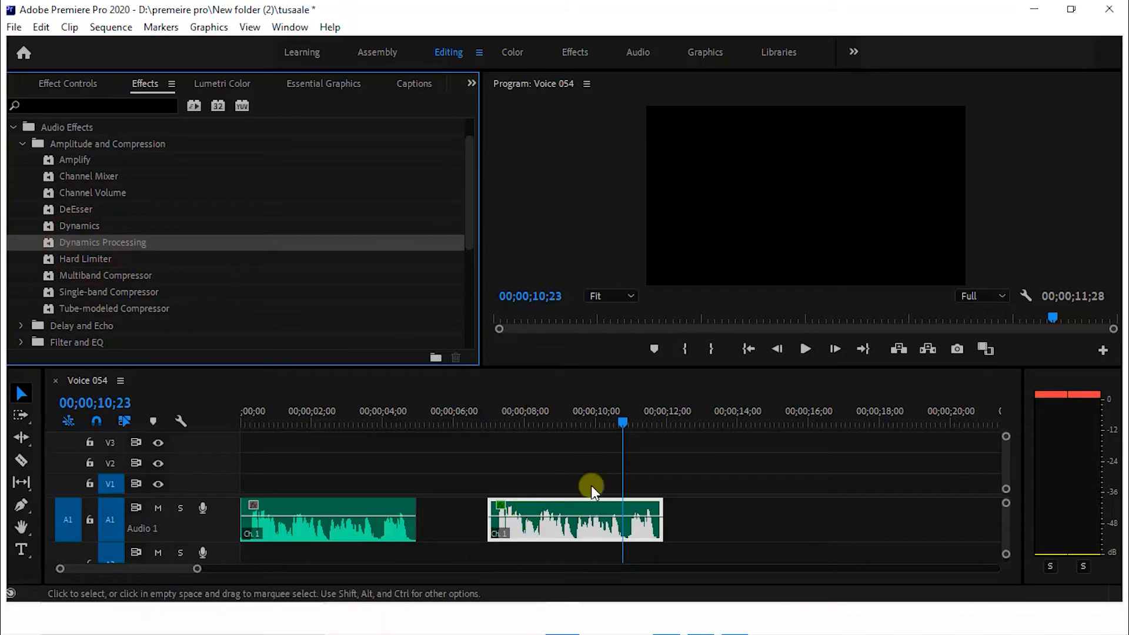
pyautogui.click(69, 87)
pyautogui.scroll(-2, 176, 259)
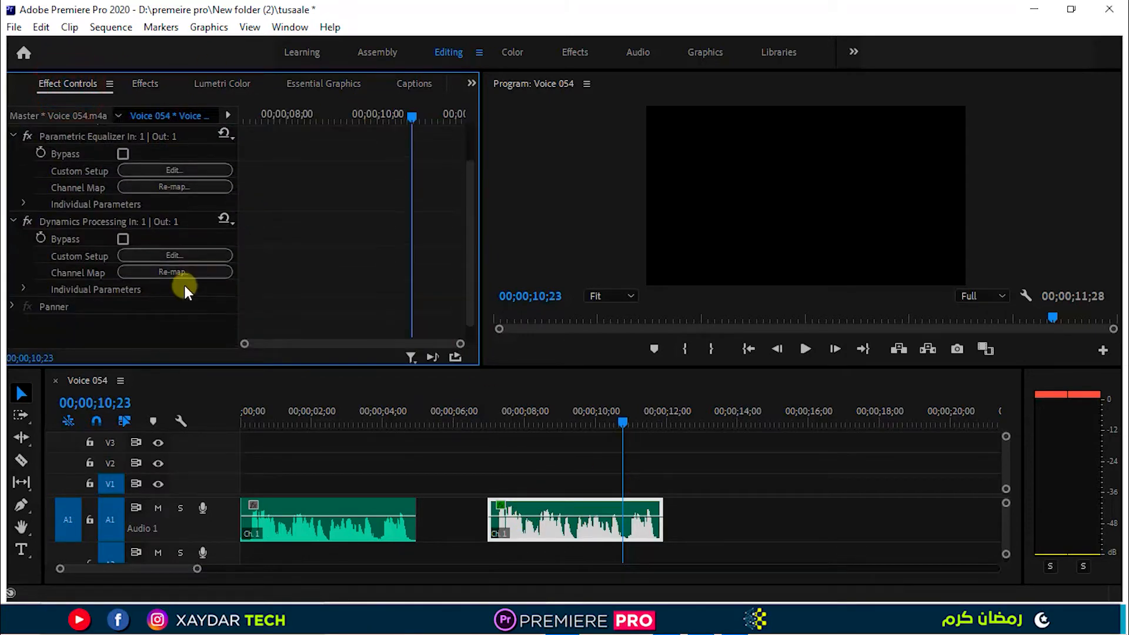
# Open the Dynamics Processing custom setup and shape its curve to compress at 1.81:1 above a -12.43 dB threshold.
pyautogui.click(169, 256)
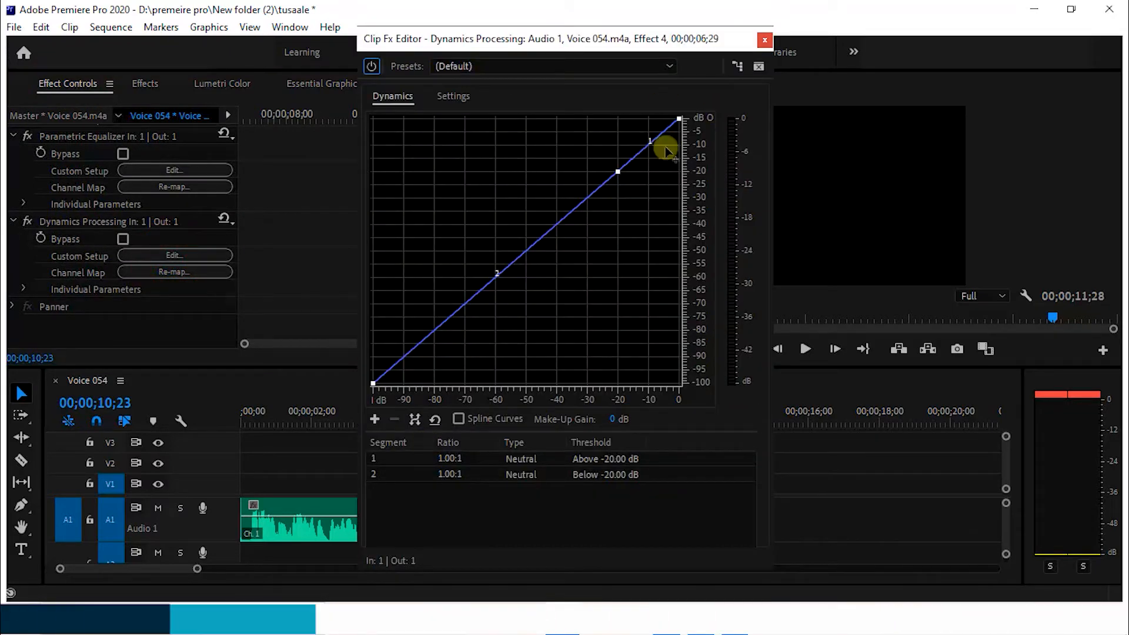
pyautogui.click(680, 119)
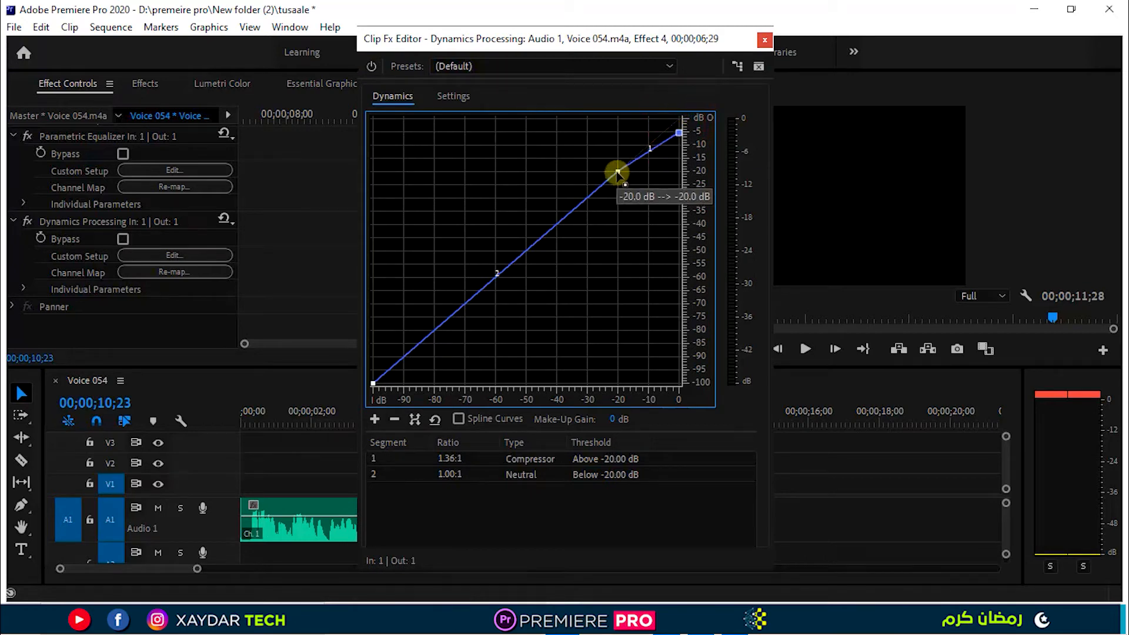
pyautogui.moveTo(617, 173); pyautogui.dragTo(641, 151)
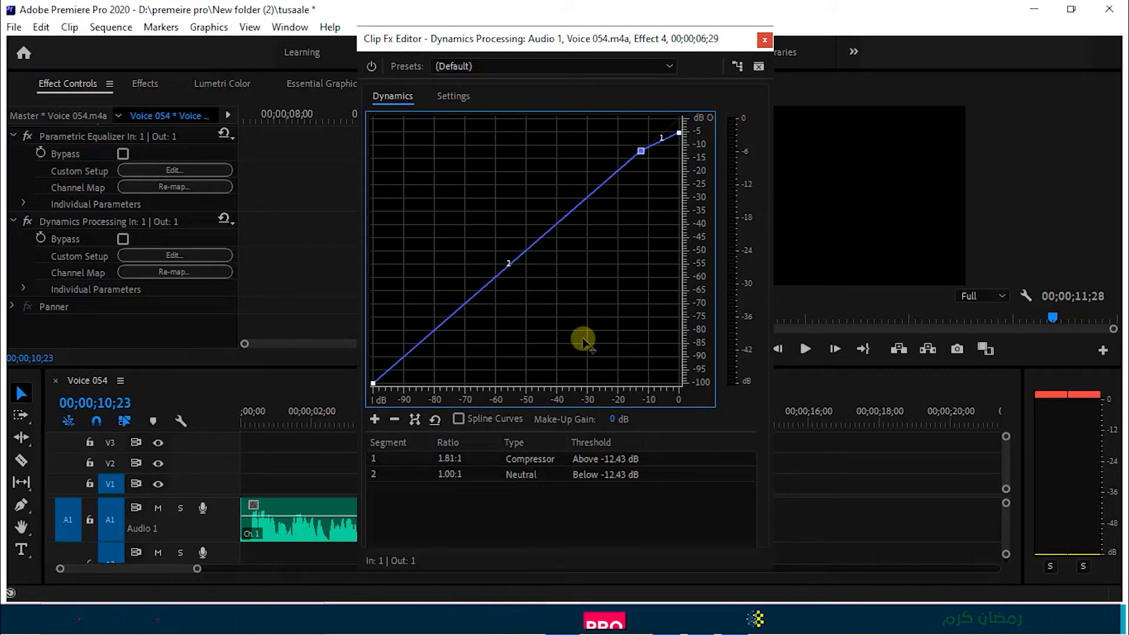
# Replay the normalized voice clip from its start to check the compression on the dynamics graph and level meters.
pyautogui.moveTo(544, 46); pyautogui.dragTo(320, 64)
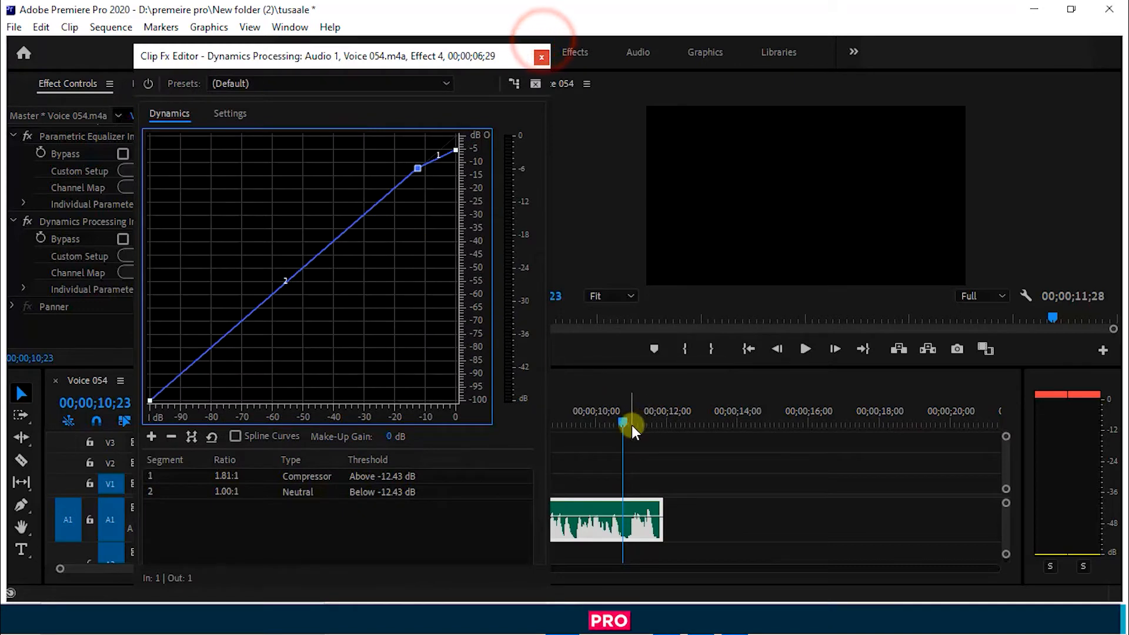
pyautogui.moveTo(624, 419); pyautogui.dragTo(492, 436)
pyautogui.press('space')
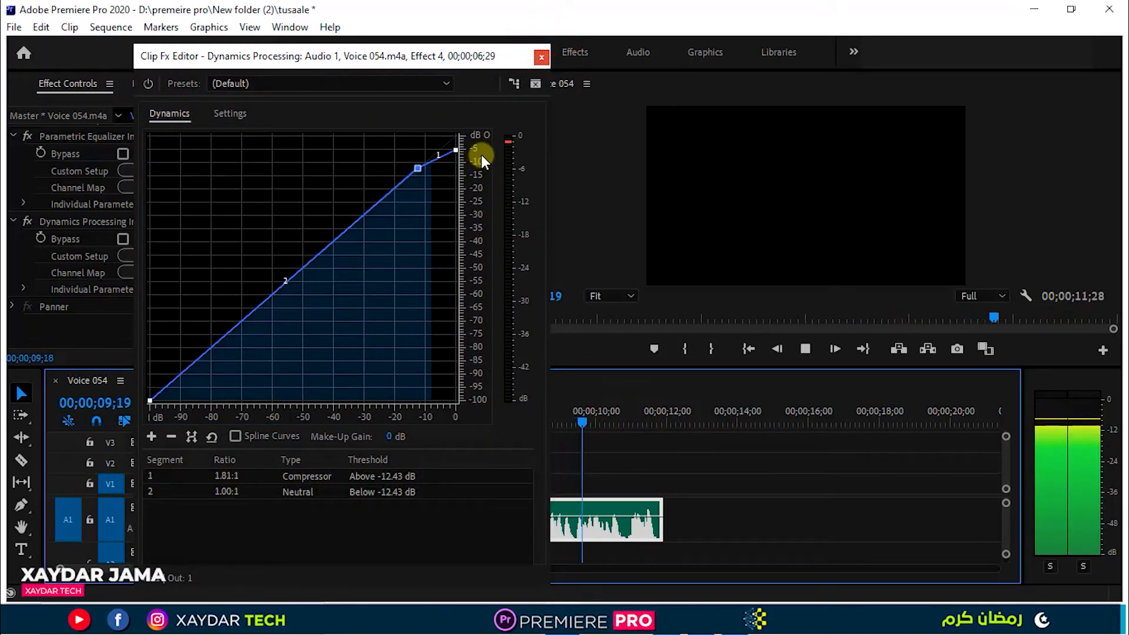
pyautogui.press('space')
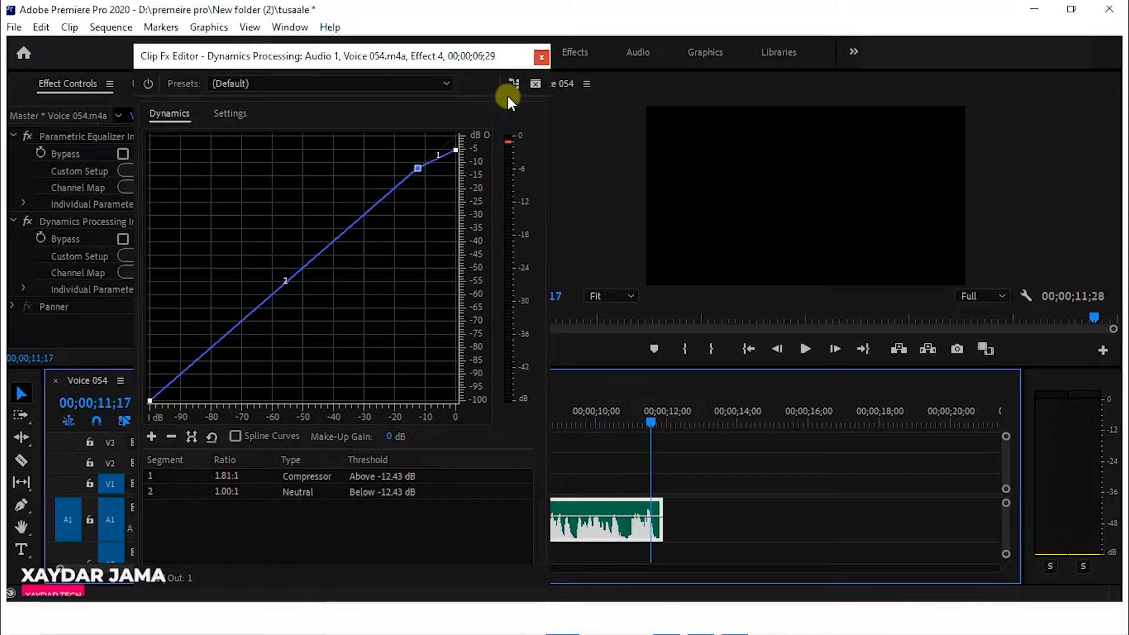
# Close the Dynamics Processing editor and collapse the Parametric Equalizer settings.
pyautogui.click(542, 57)
pyautogui.click(13, 136)
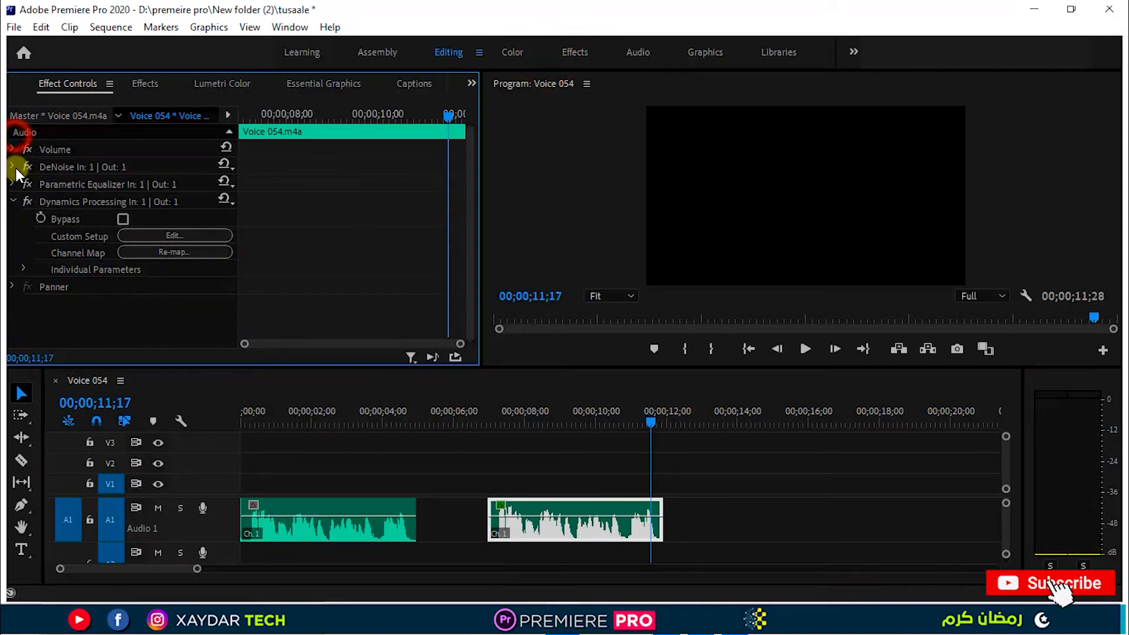
# Collapse the Dynamics Processing settings, apply the Hard Limiter audio effect to the normalized voice clip and show its controls.
pyautogui.click(15, 203)
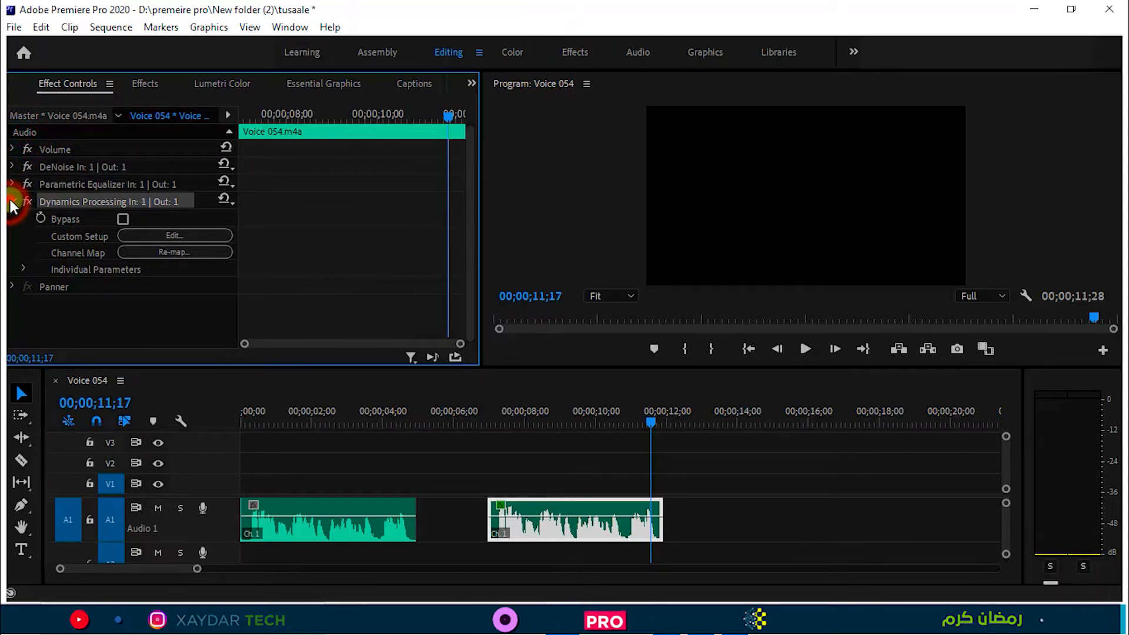
pyautogui.click(135, 83)
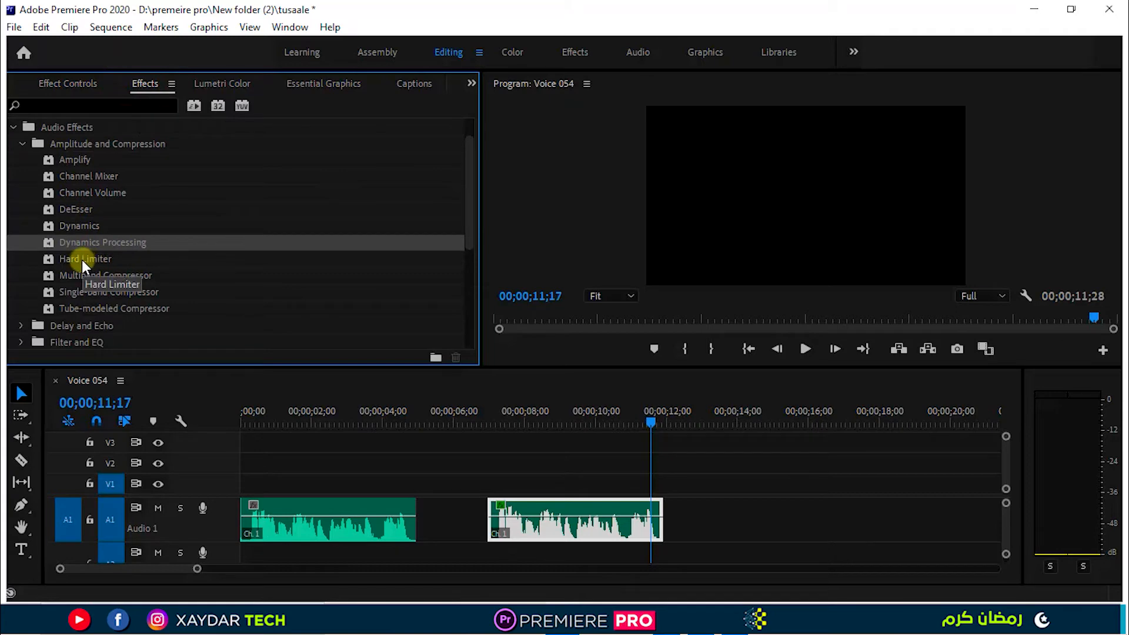
pyautogui.moveTo(83, 260); pyautogui.dragTo(557, 509)
pyautogui.click(81, 80)
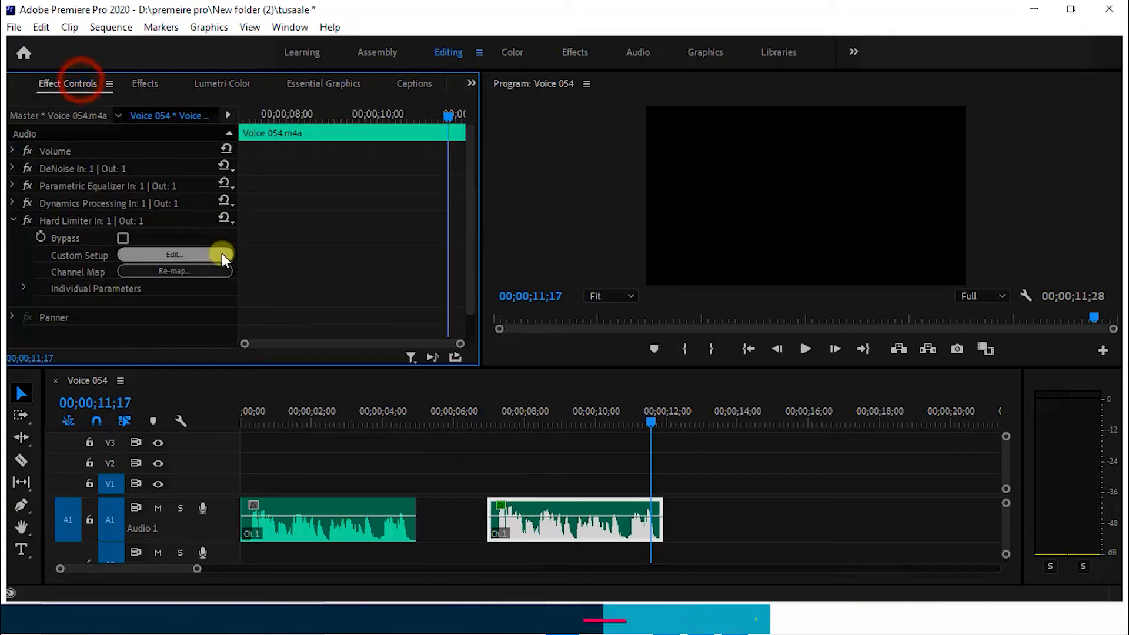
pyautogui.scroll(-2, 194, 259)
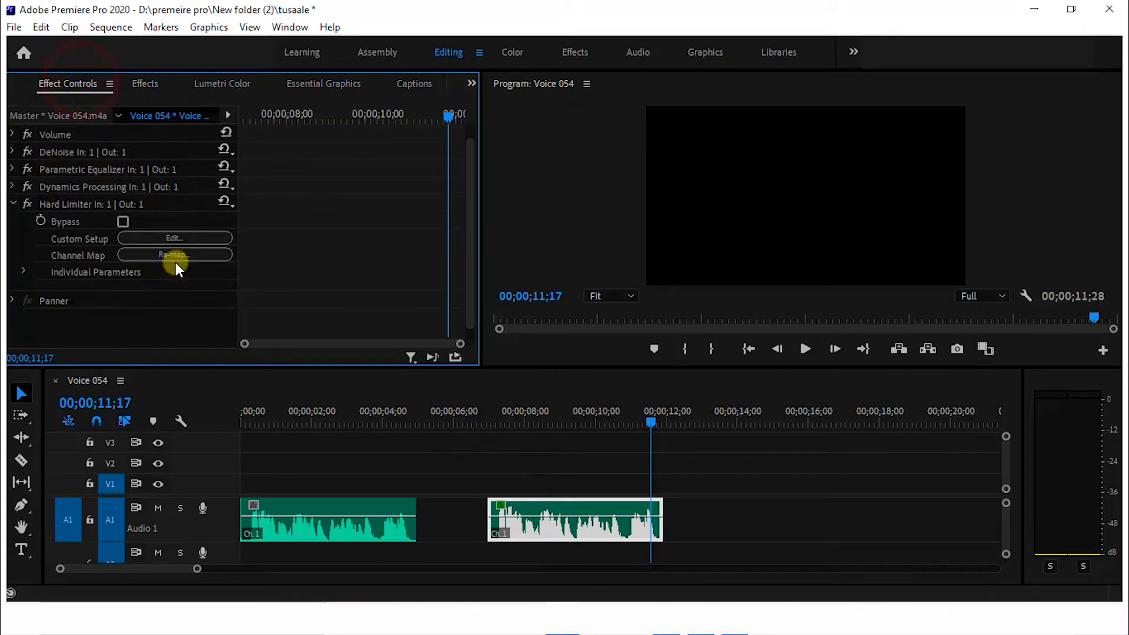
# Open the Hard Limiter custom setup and choose the Limit to -.1dB preset.
pyautogui.click(174, 225)
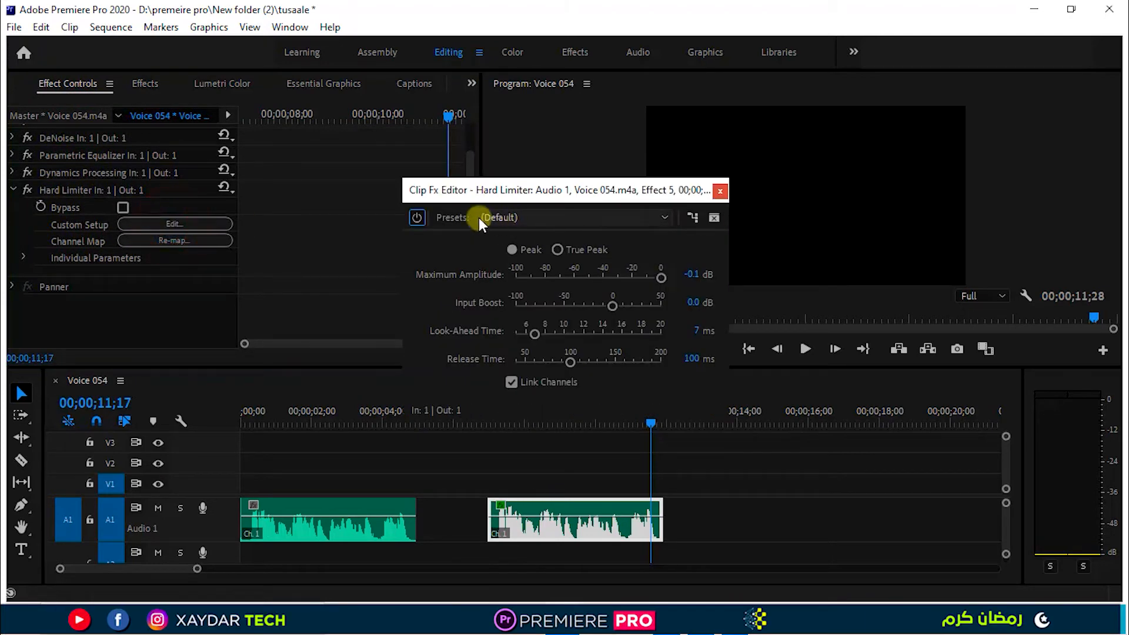
pyautogui.click(537, 217)
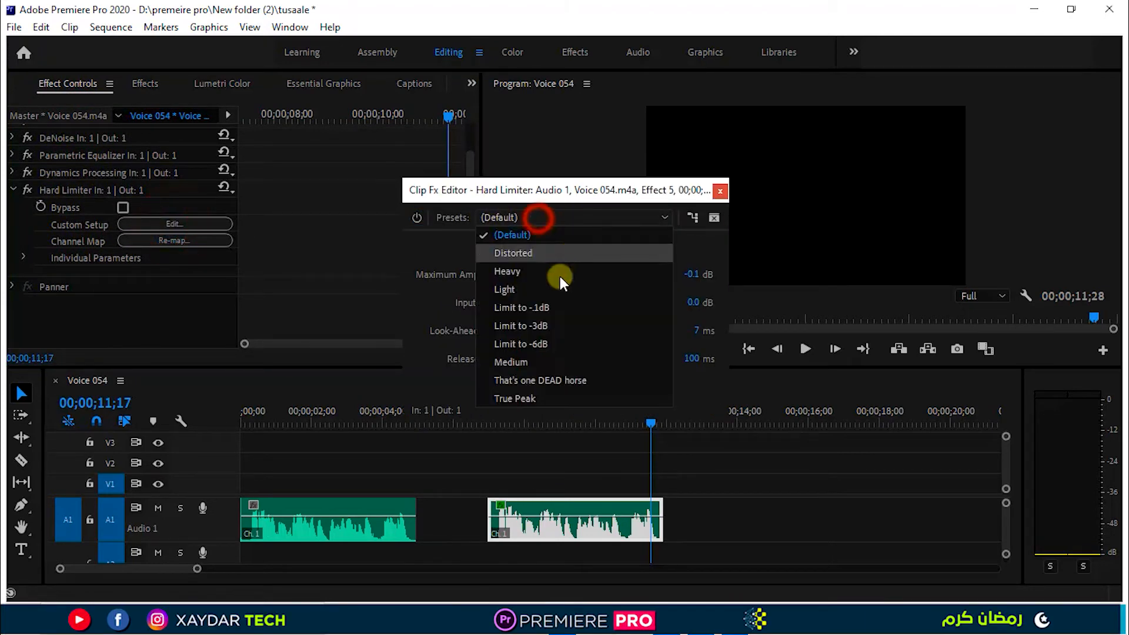
pyautogui.click(552, 309)
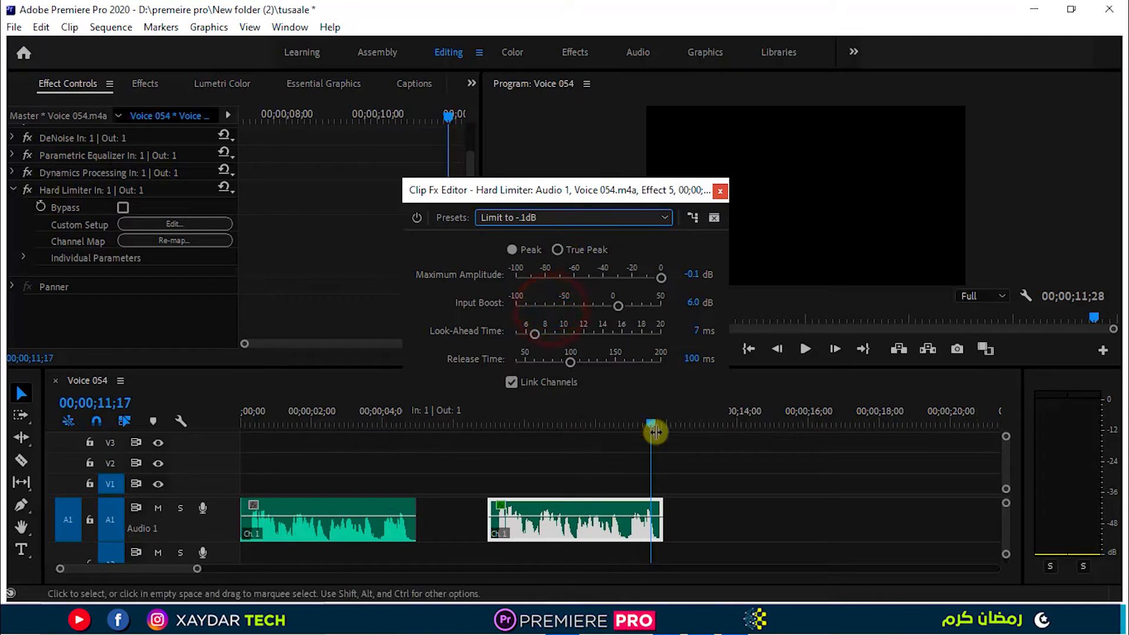
# Play the normalized voice clip from its start while comparing the Limit to -3dB preset with Limit to -.1dB, ending on Limit to -.1dB.
pyautogui.moveTo(653, 421); pyautogui.dragTo(505, 345)
pyautogui.moveTo(649, 422); pyautogui.dragTo(492, 429)
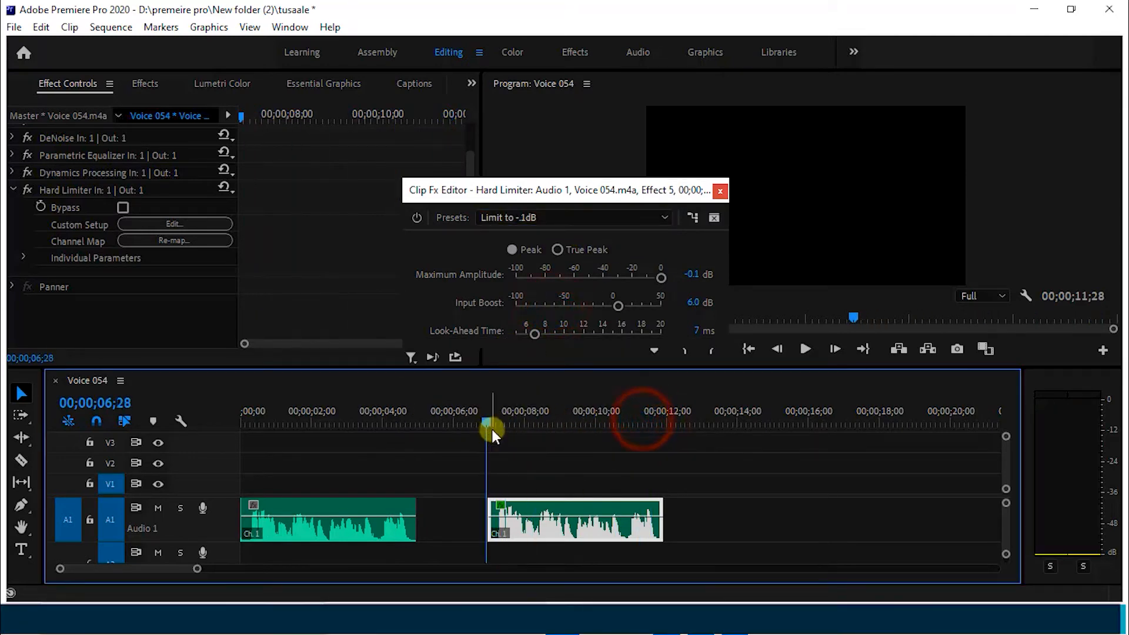
pyautogui.press('space')
pyautogui.click(546, 217)
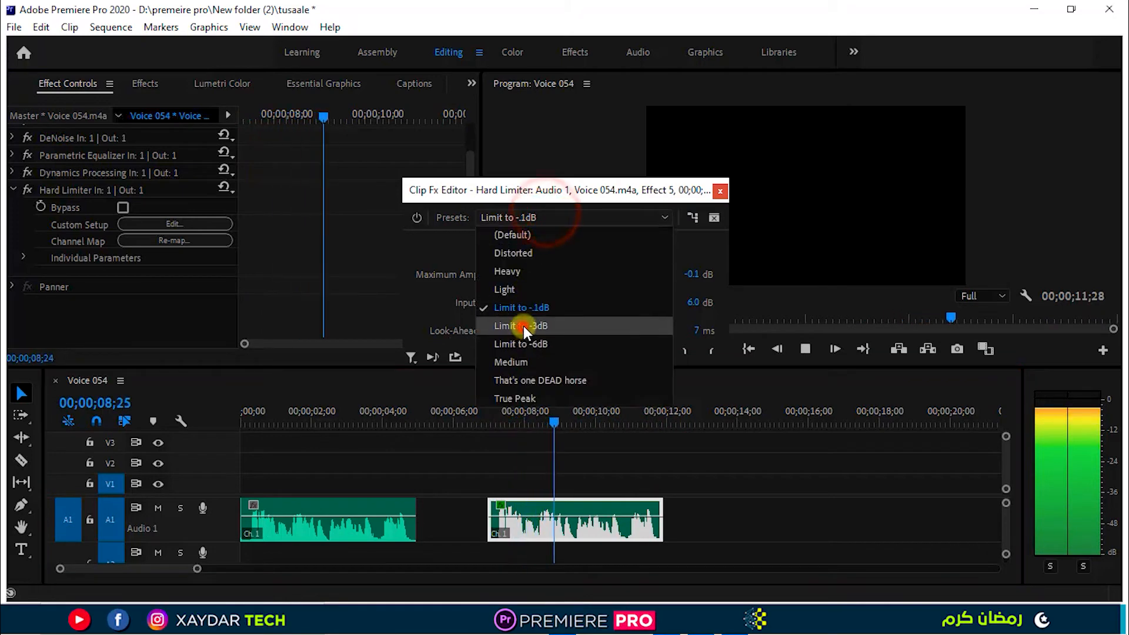
pyautogui.click(523, 325)
pyautogui.click(558, 217)
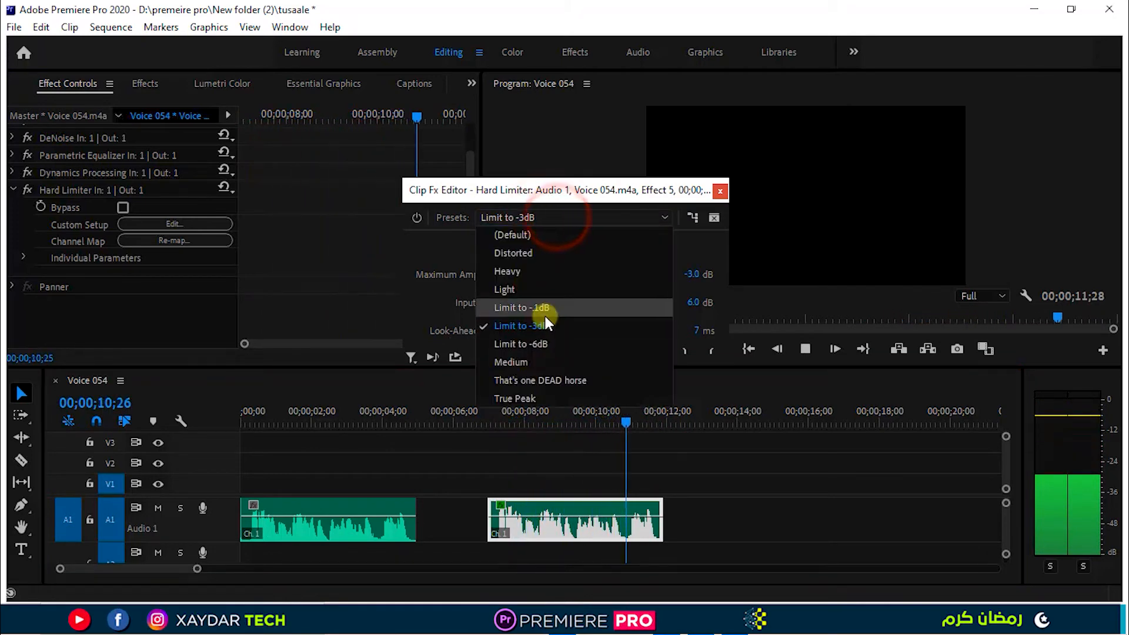
pyautogui.click(547, 312)
pyautogui.press('space')
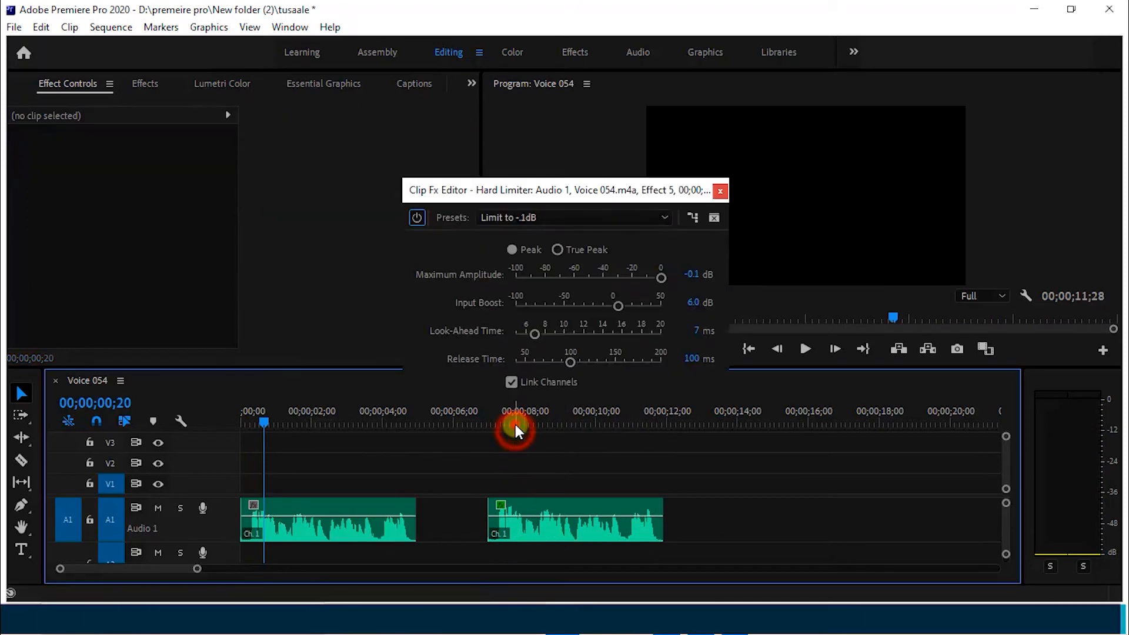
# Shorten the gap between the voice clips by ripple deleting it and moving the processed clip to start at about 00;00;05;21.
pyautogui.click(515, 423)
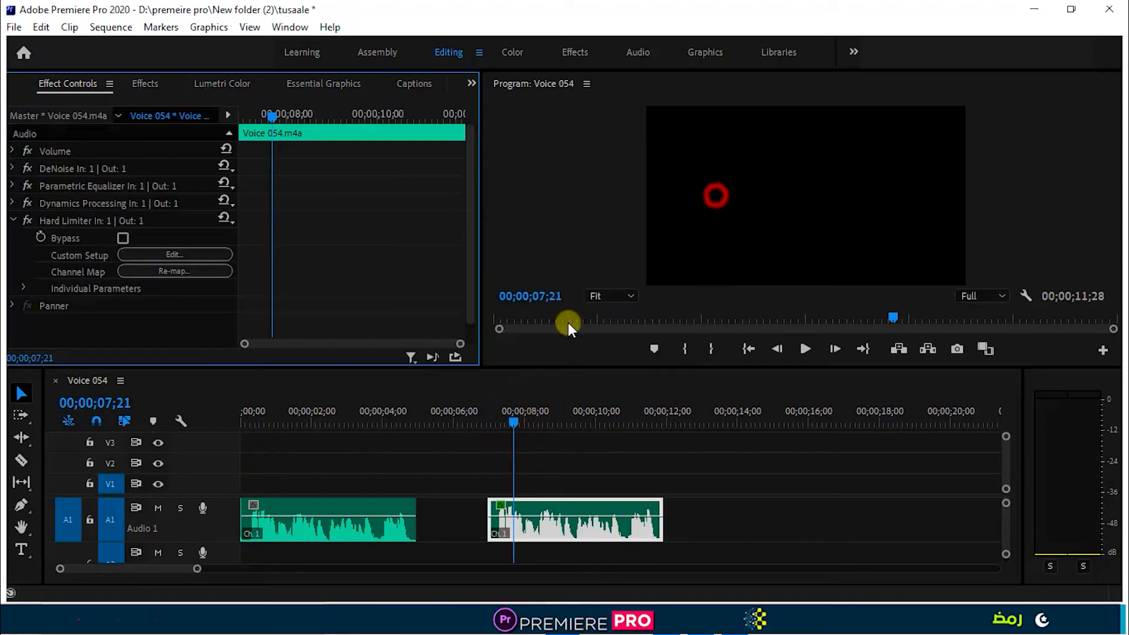
pyautogui.click(459, 515)
pyautogui.rightClick(464, 523)
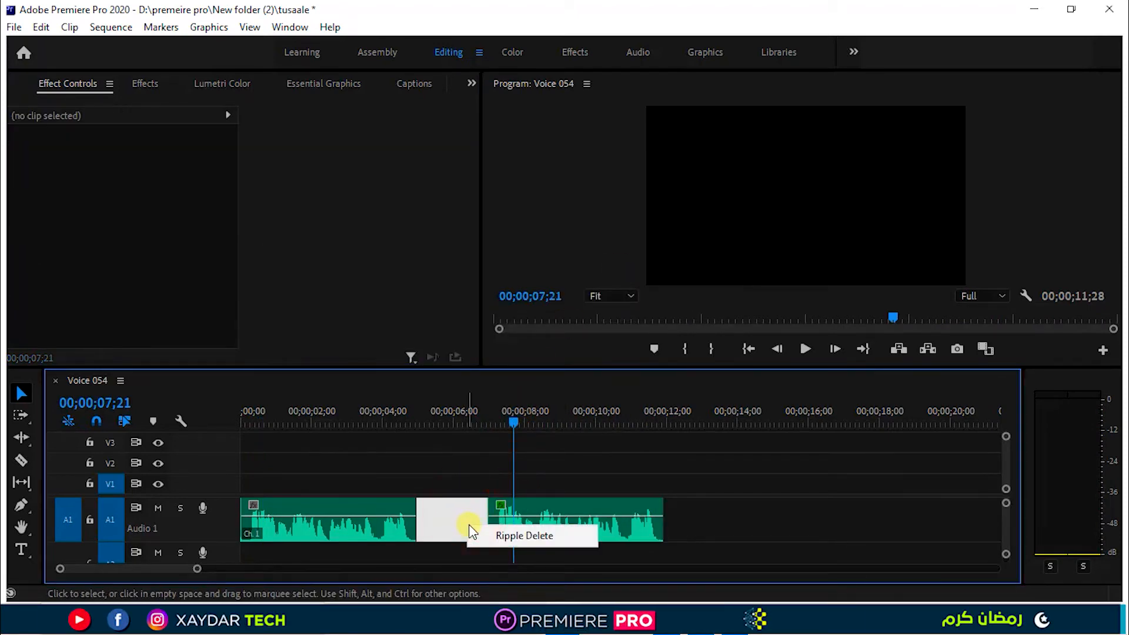
pyautogui.click(494, 533)
pyautogui.moveTo(460, 525); pyautogui.dragTo(485, 526)
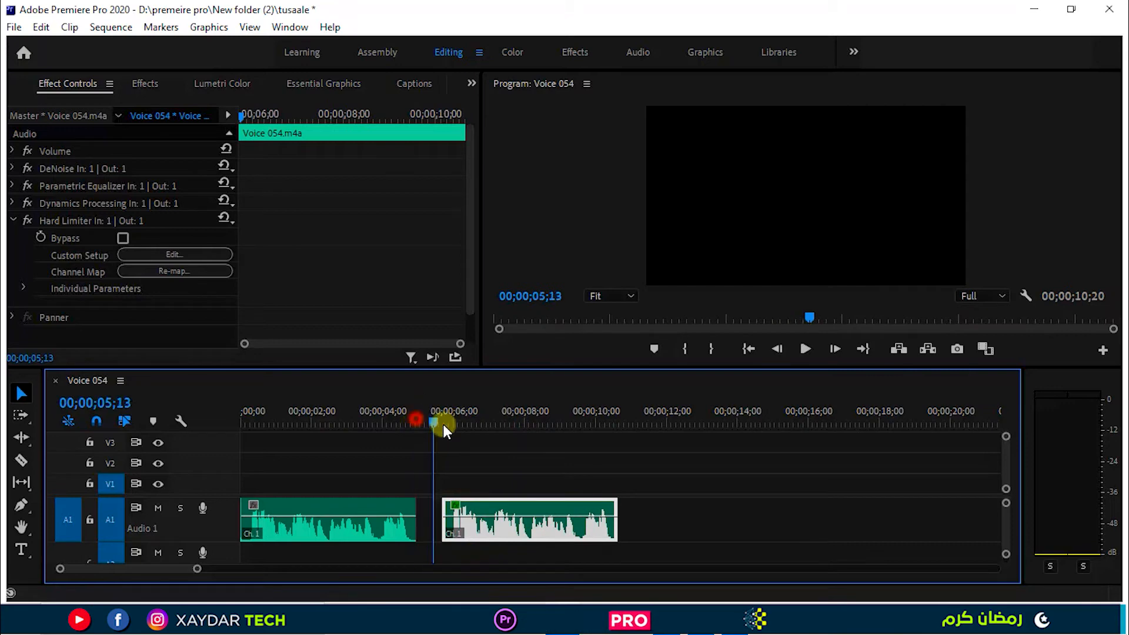
# Play the original voice clip from the sequence start and continue through the processed clip to compare their sound.
pyautogui.moveTo(443, 425); pyautogui.dragTo(238, 438)
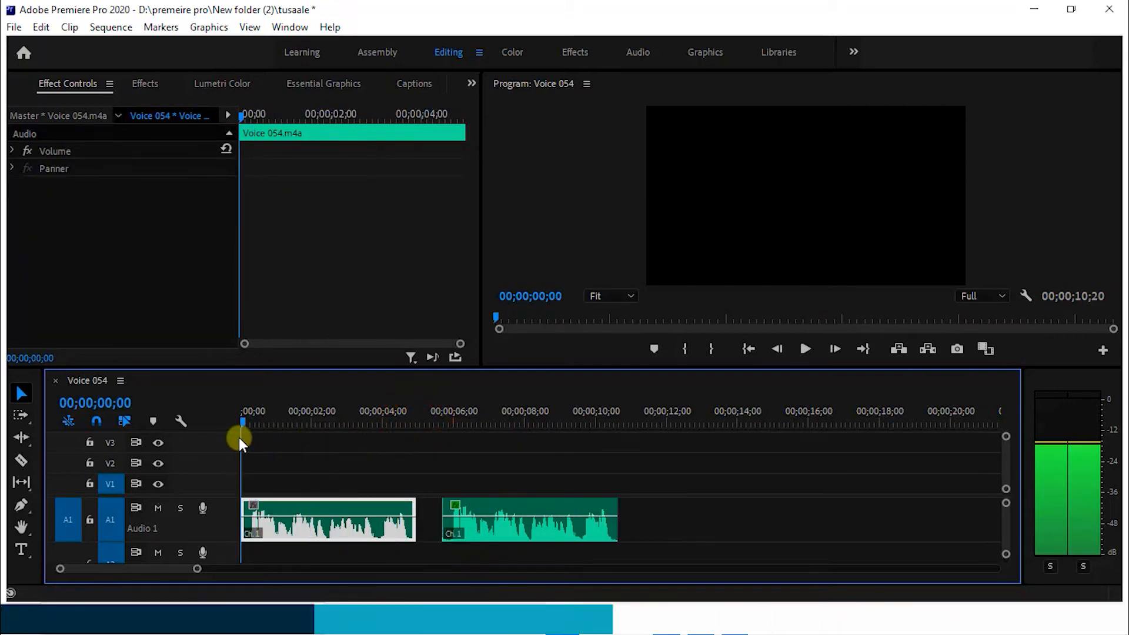
pyautogui.press('space')
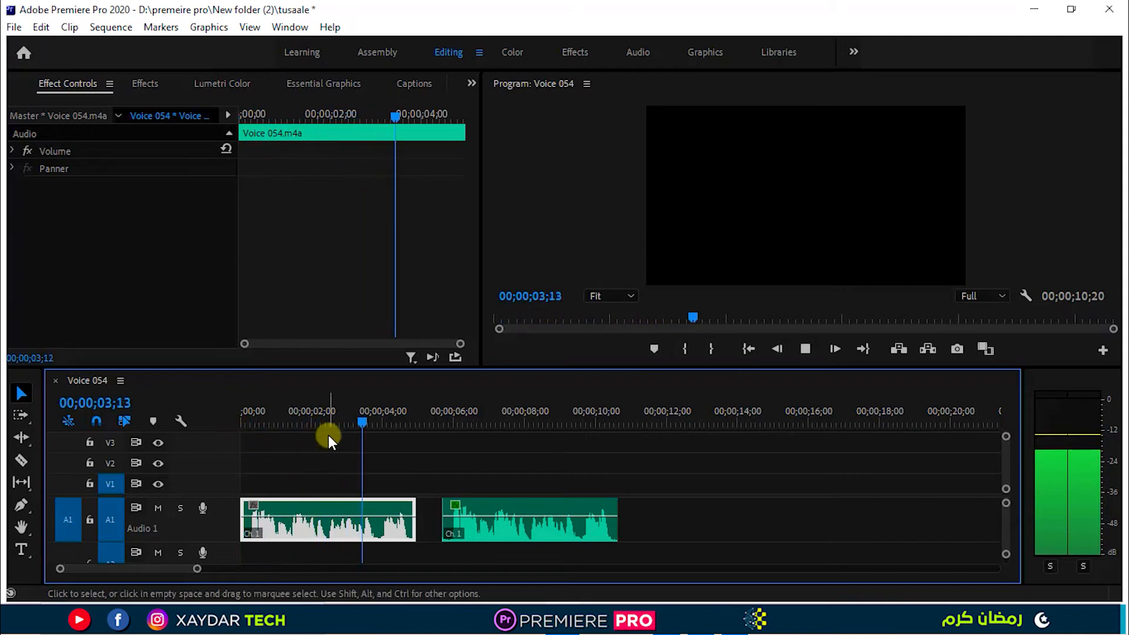
pyautogui.press('space')
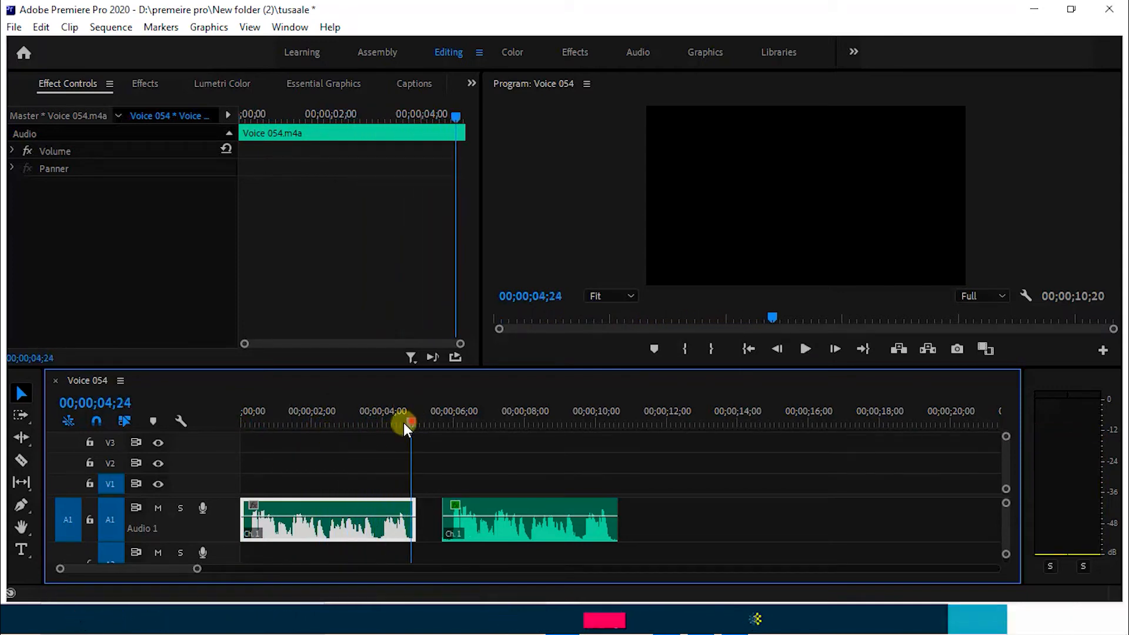
pyautogui.moveTo(403, 422); pyautogui.dragTo(313, 473)
pyautogui.press('space')
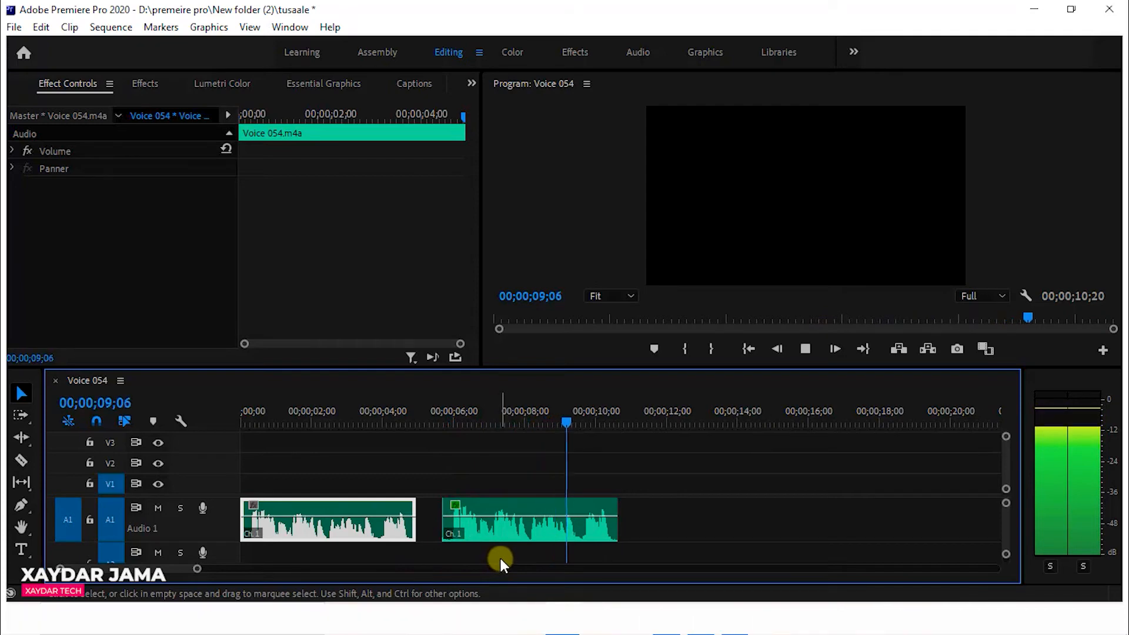
# Select the processed voice clip, collapse its Hard Limiter settings and place the playhead within the clip at 00;00;06;27.
pyautogui.click(569, 511)
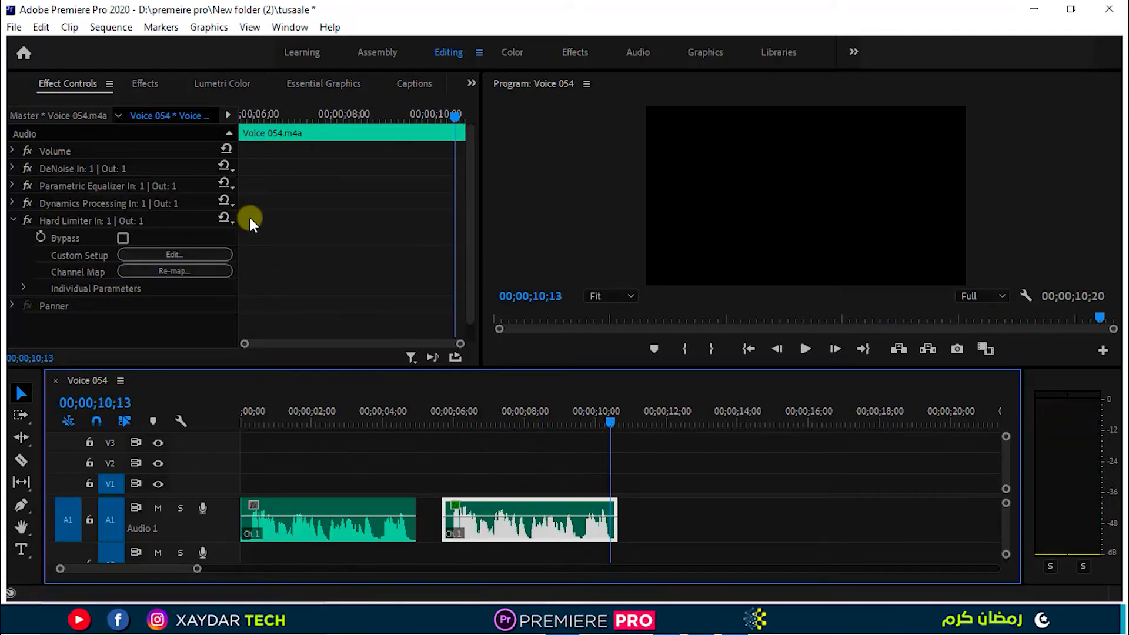
pyautogui.click(13, 220)
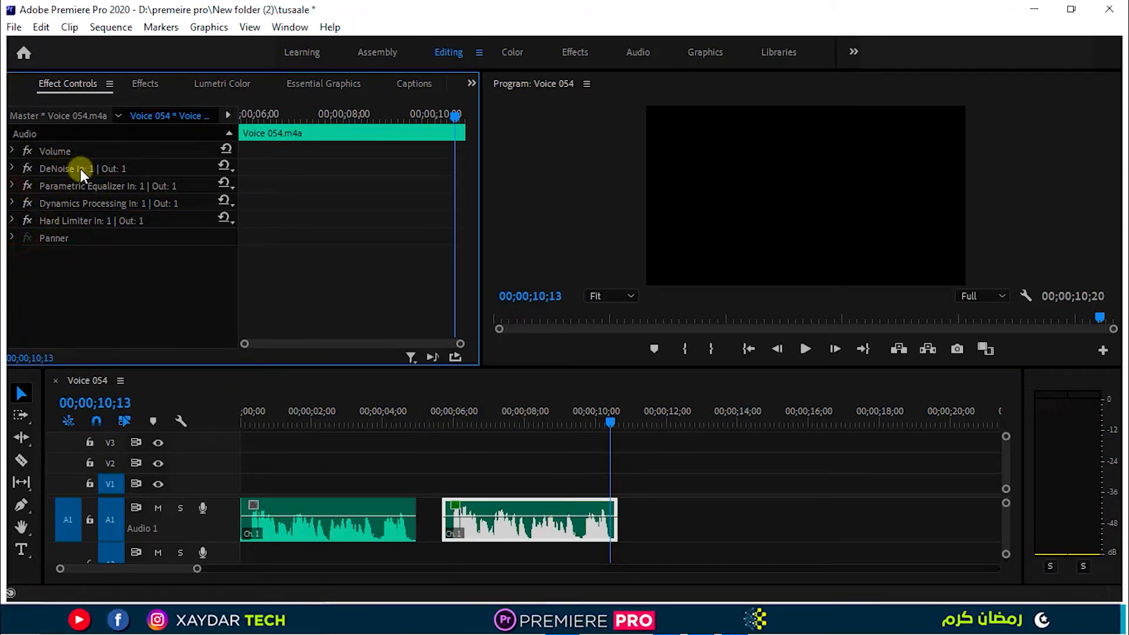
pyautogui.click(485, 419)
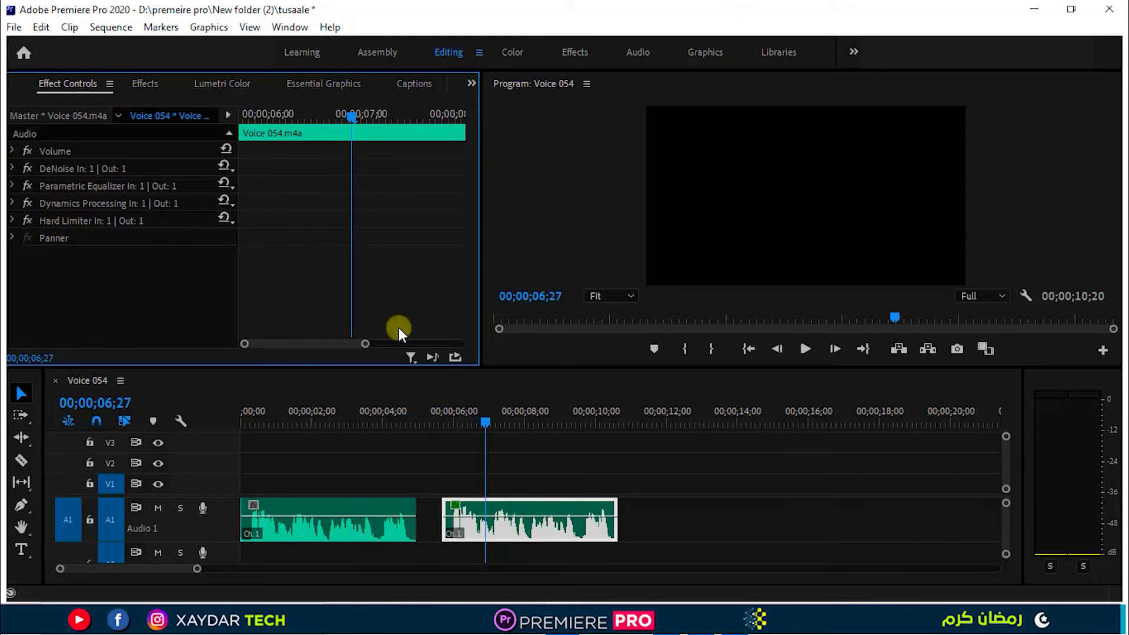
pyautogui.doubleClick(497, 520)
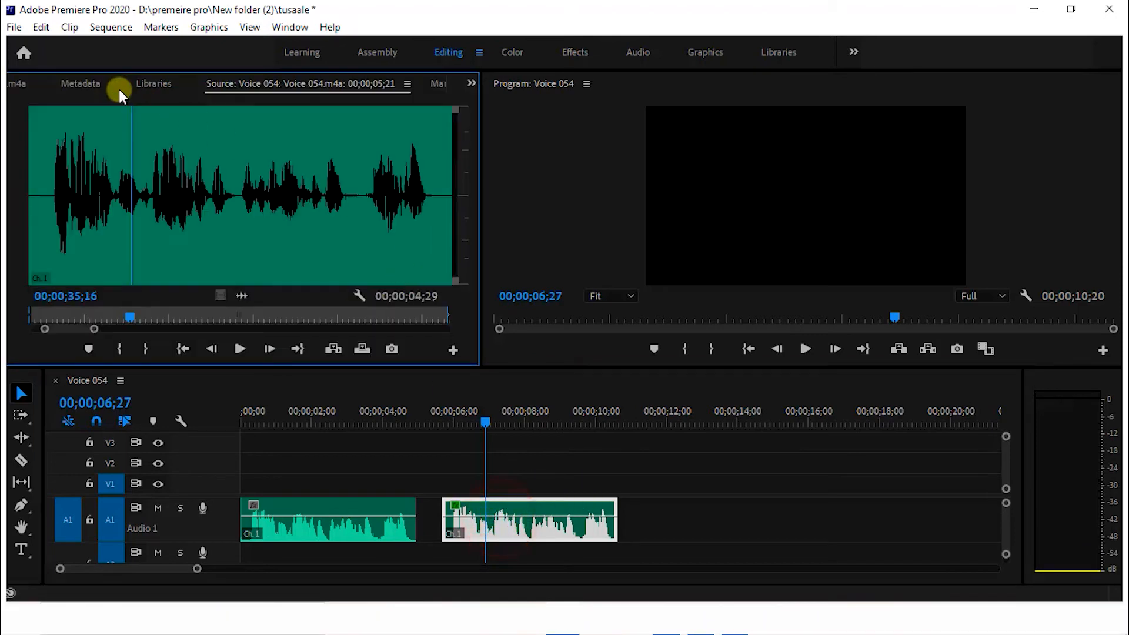
pyautogui.click(471, 84)
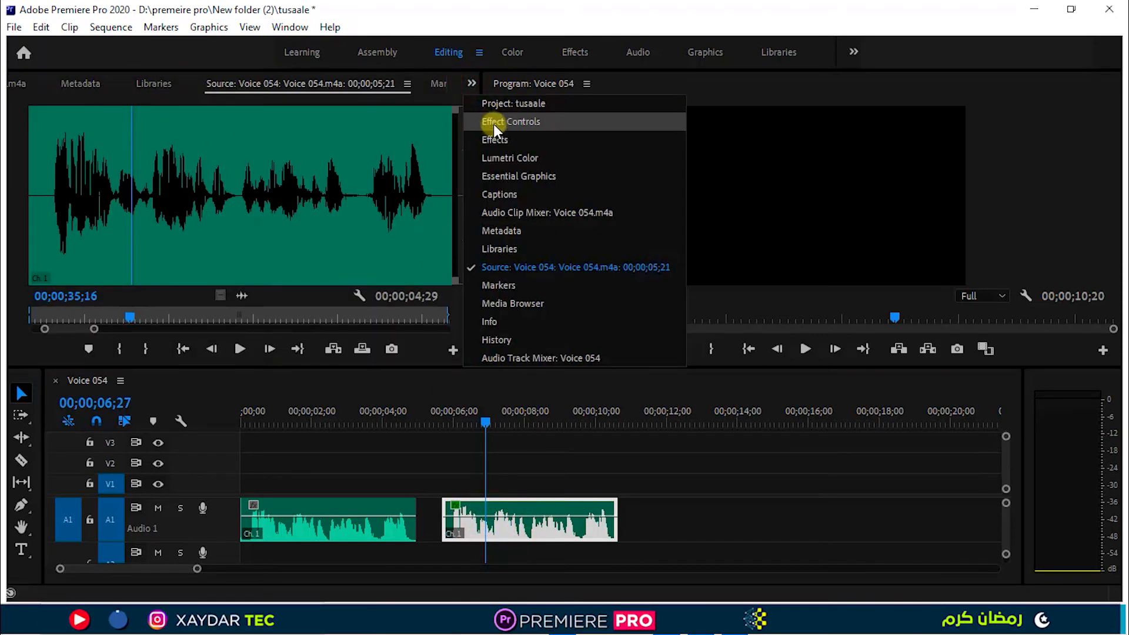
pyautogui.click(542, 122)
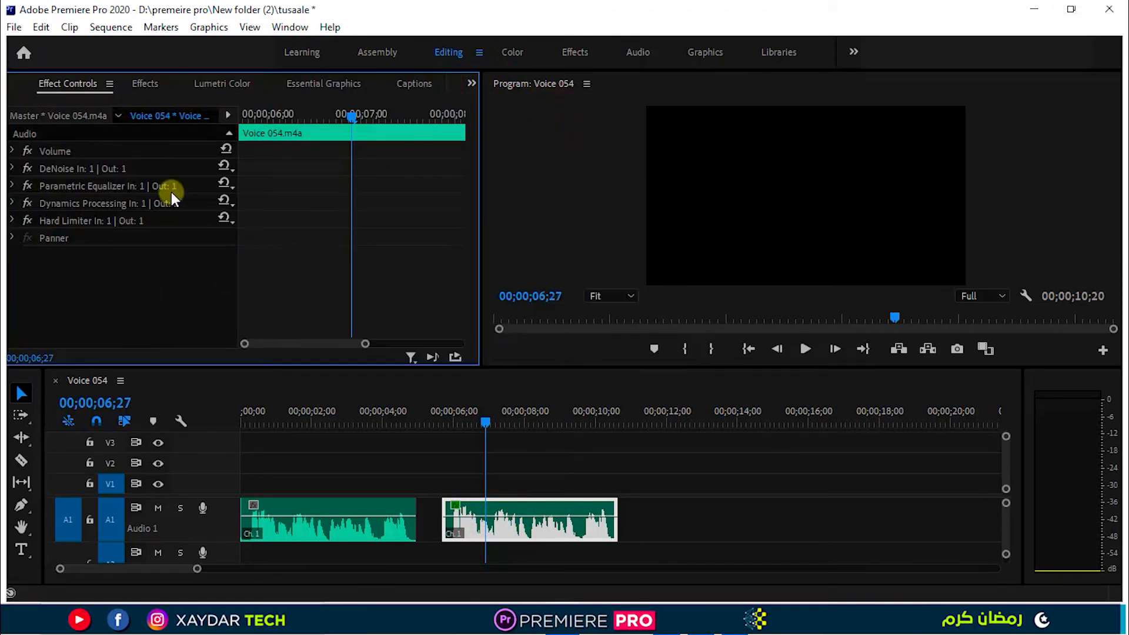
# Select the DeNoise, Parametric Equalizer, Dynamics Processing and Hard Limiter effects together and start saving them as a preset.
pyautogui.click(59, 171)
pyautogui.keyDown('ctrl'); pyautogui.click(60, 183); pyautogui.keyUp('ctrl')
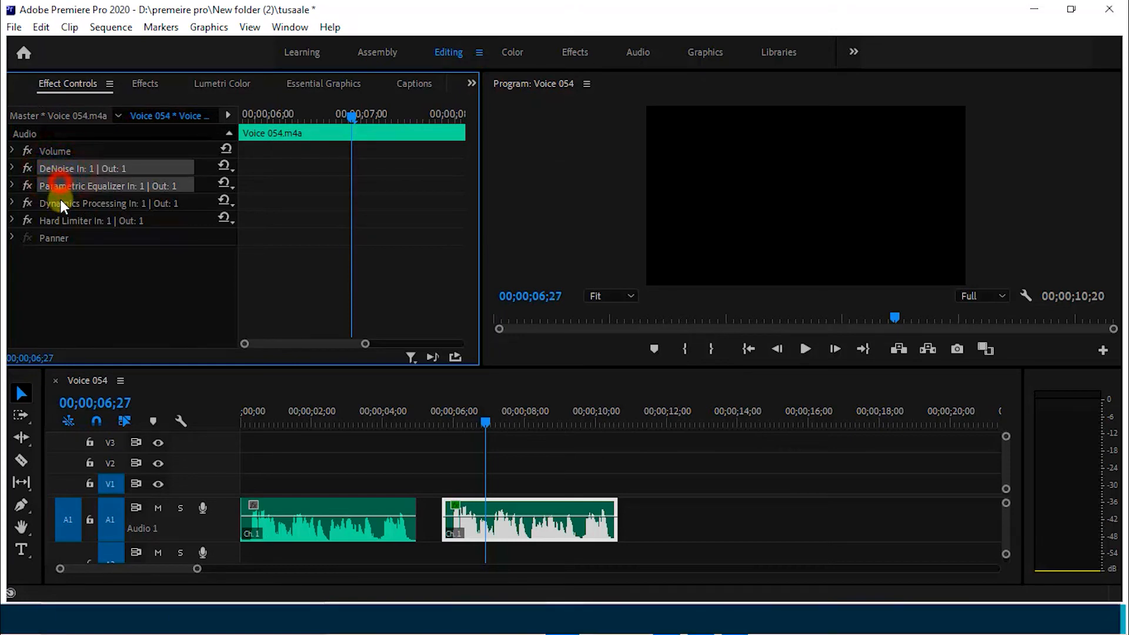
pyautogui.keyDown('ctrl'); pyautogui.click(60, 203); pyautogui.keyUp('ctrl')
pyautogui.keyDown('ctrl'); pyautogui.click(69, 220); pyautogui.keyUp('ctrl')
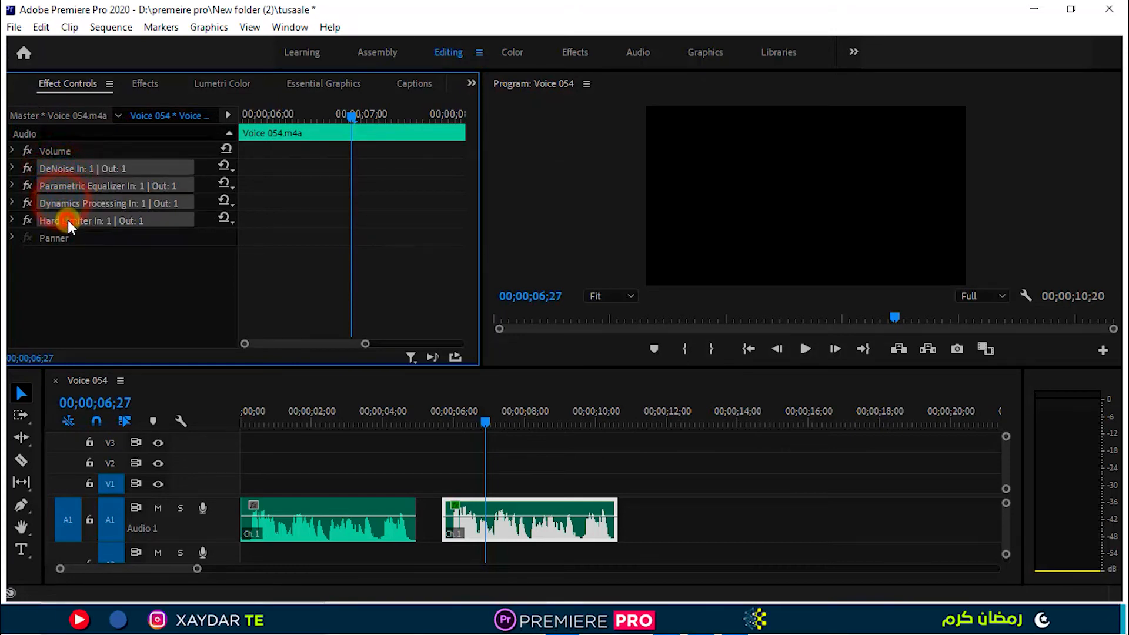
pyautogui.rightClick(87, 168)
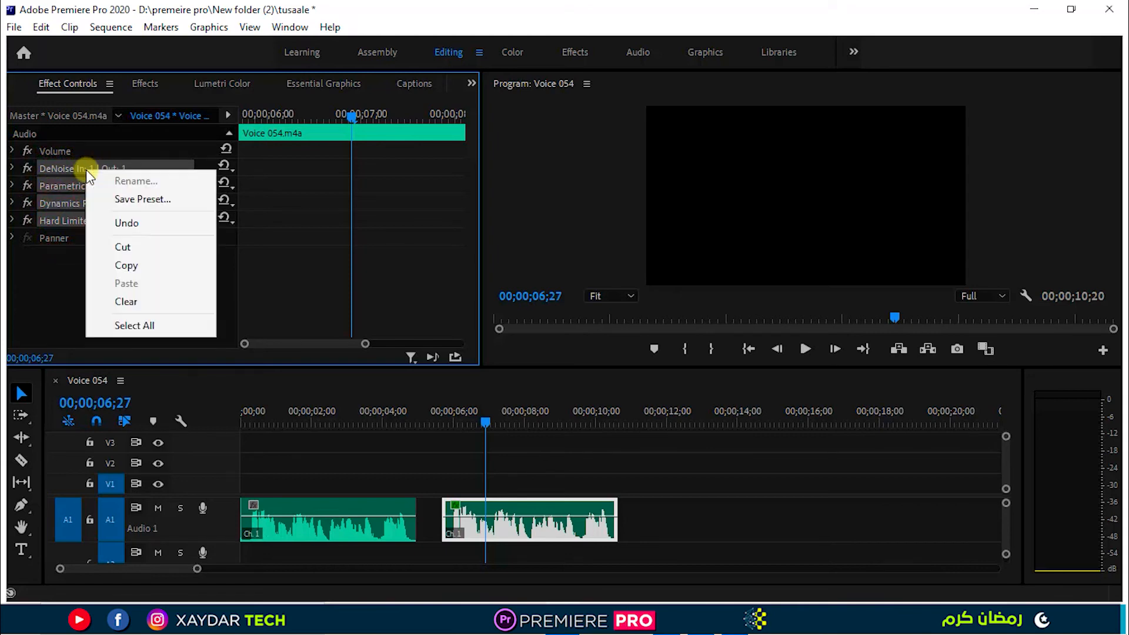
pyautogui.click(130, 201)
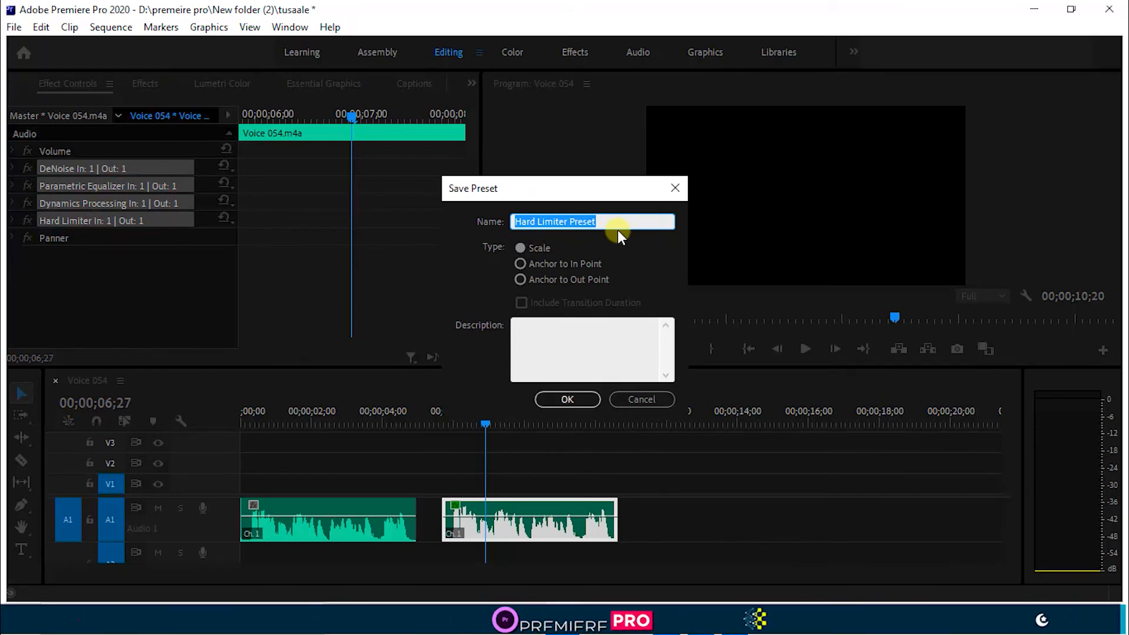
# Name the preset COD WANAAJE, enter the description 2020 WAA COD WANAAJE, and save it.
pyautogui.write('COD WAN')
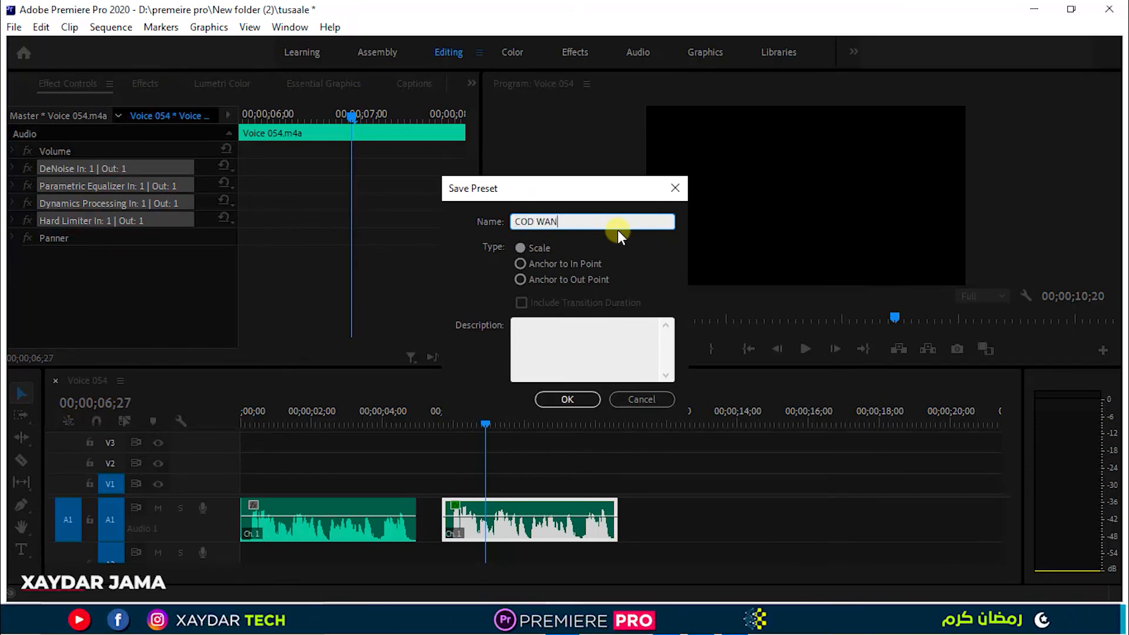
pyautogui.write('AAJE')
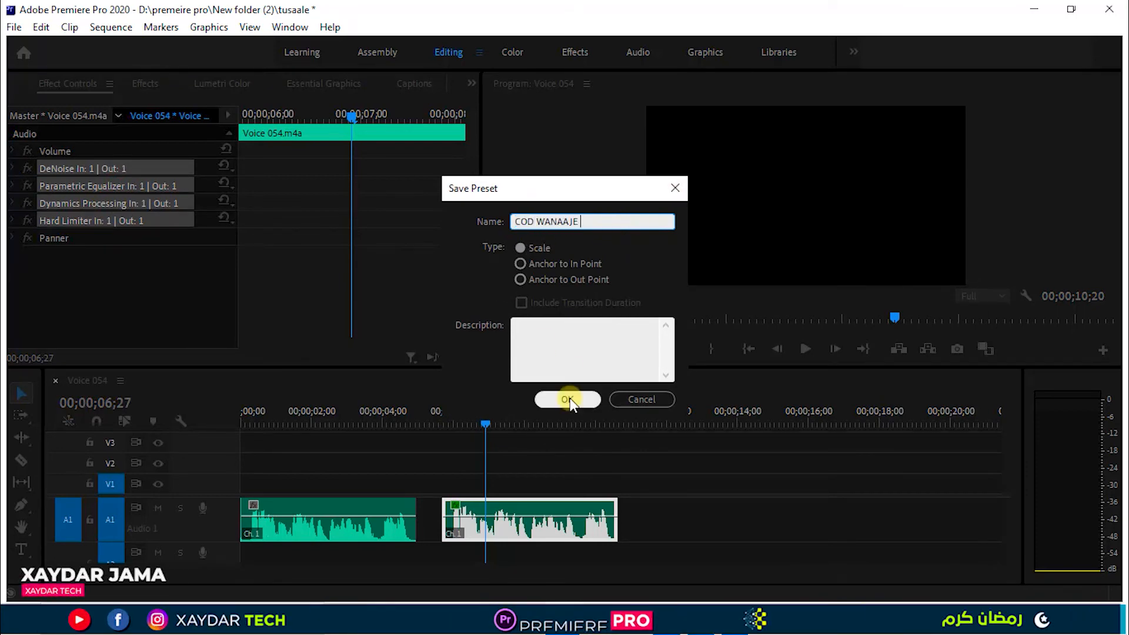
pyautogui.click(541, 329)
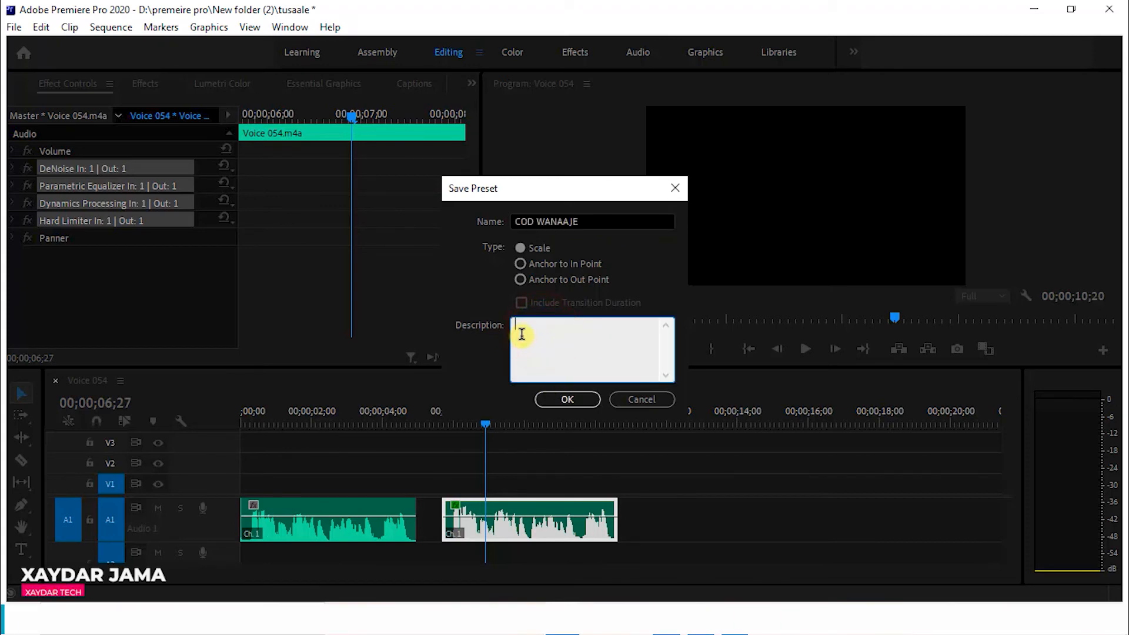
pyautogui.write('2020 WAA COD')
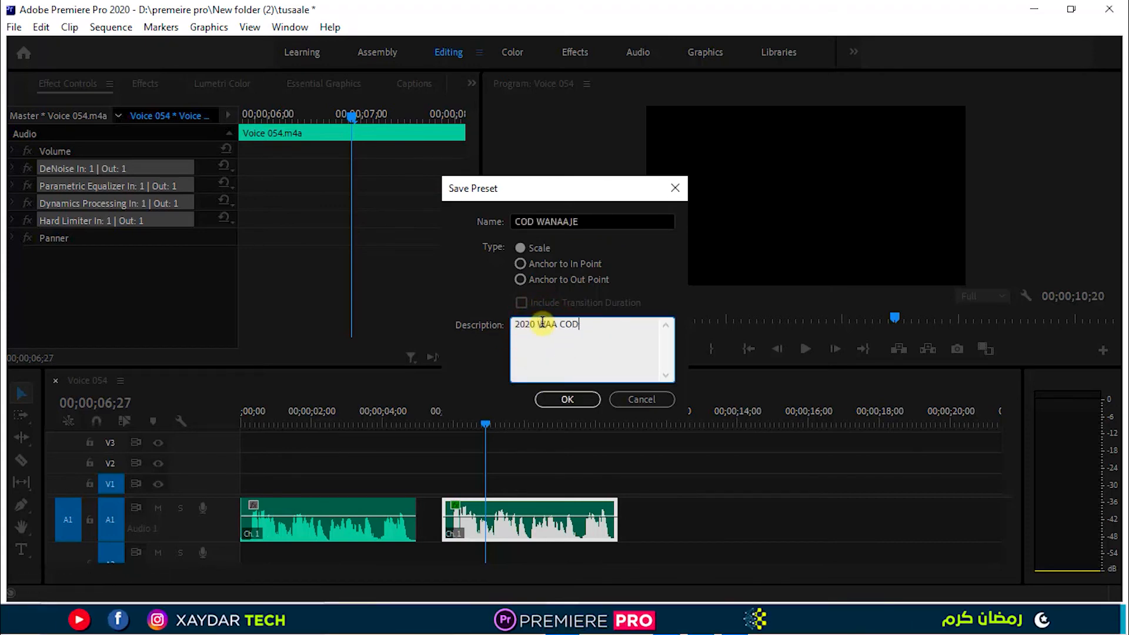
pyautogui.write(' WANAAJ')
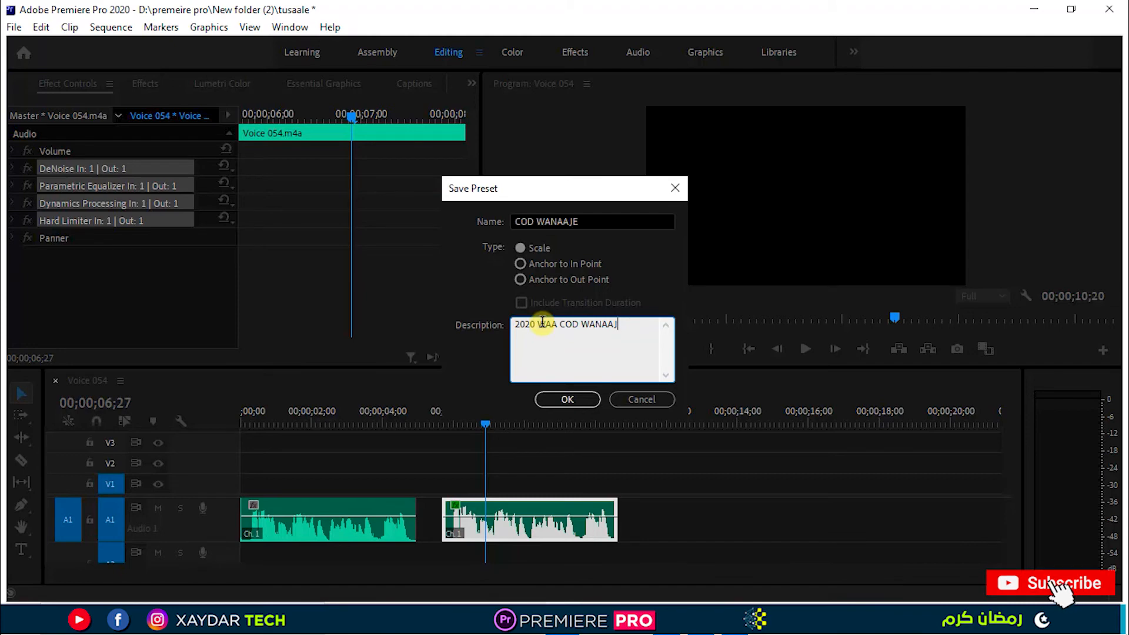
pyautogui.write('EE')
pyautogui.click(567, 400)
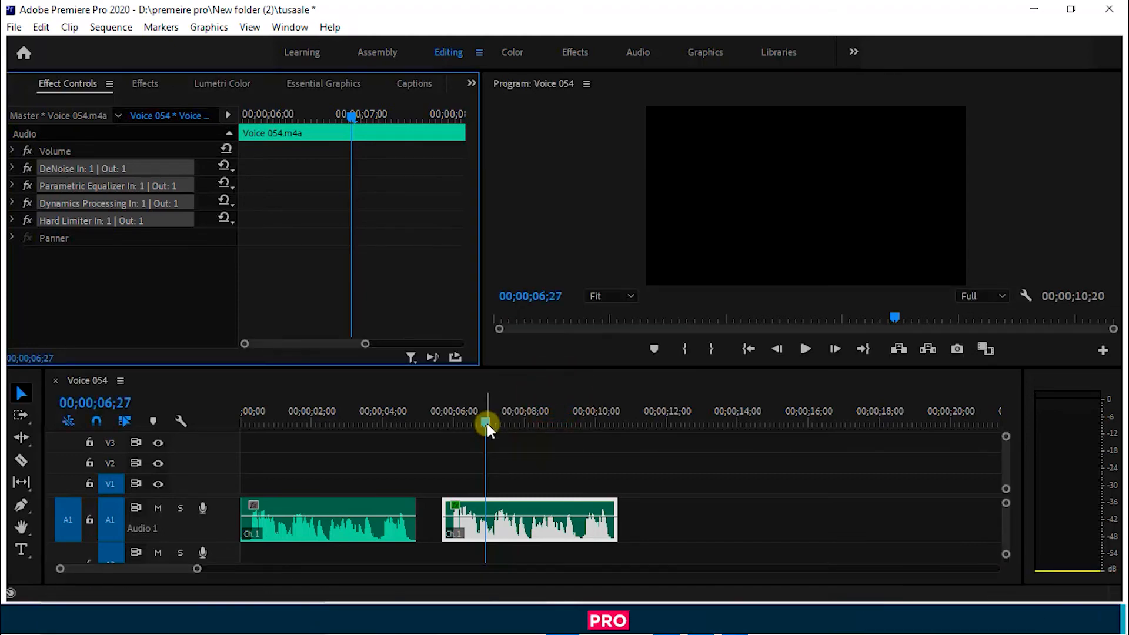
# Find the saved COD WANAAJE preset among the effect presets and apply it to the original voice clip at the sequence start.
pyautogui.moveTo(487, 418); pyautogui.dragTo(357, 442)
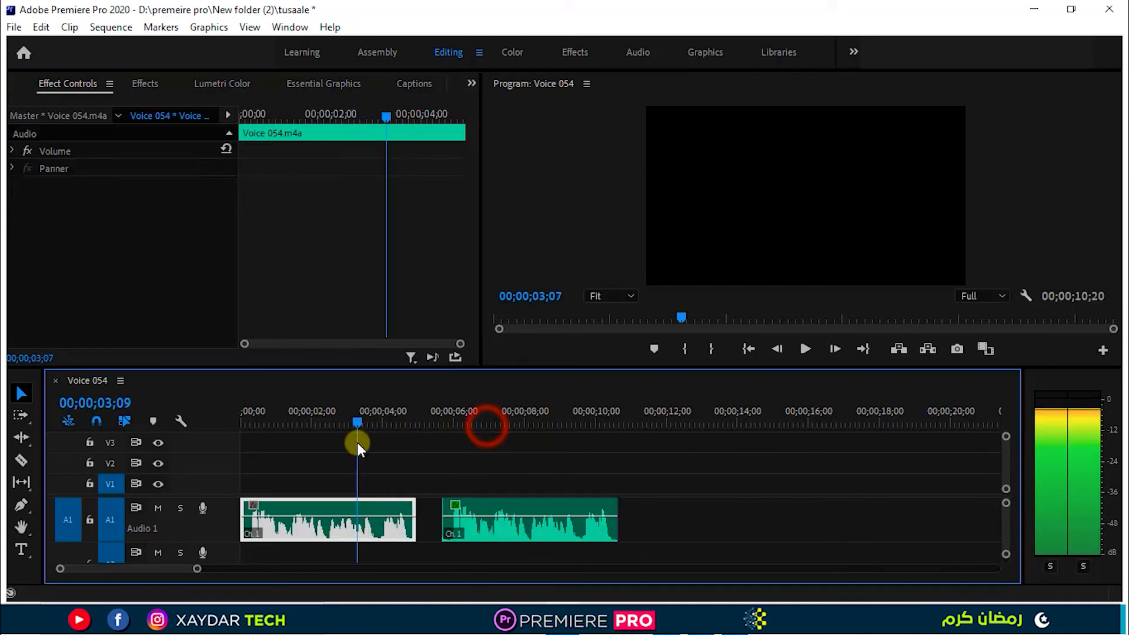
pyautogui.click(503, 468)
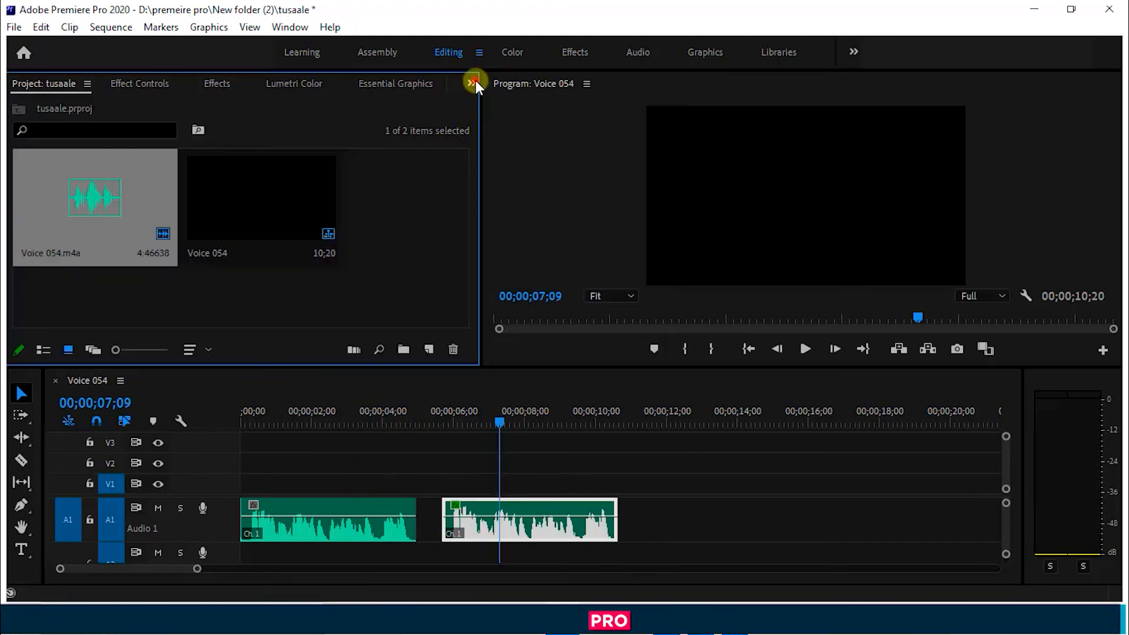
pyautogui.click(471, 82)
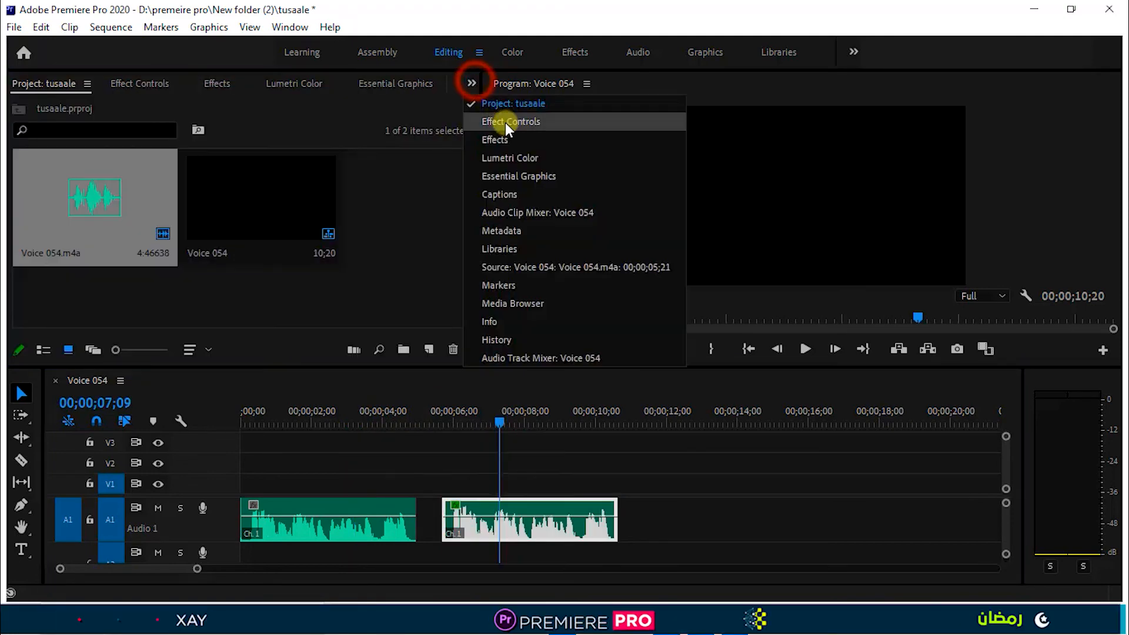
pyautogui.click(495, 139)
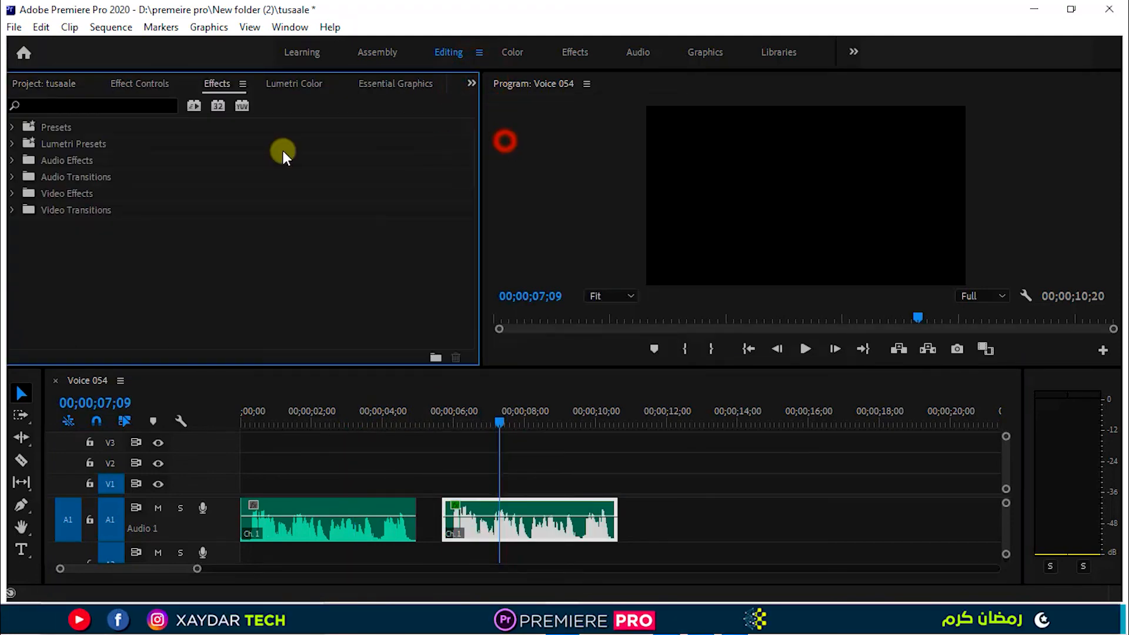
pyautogui.click(12, 127)
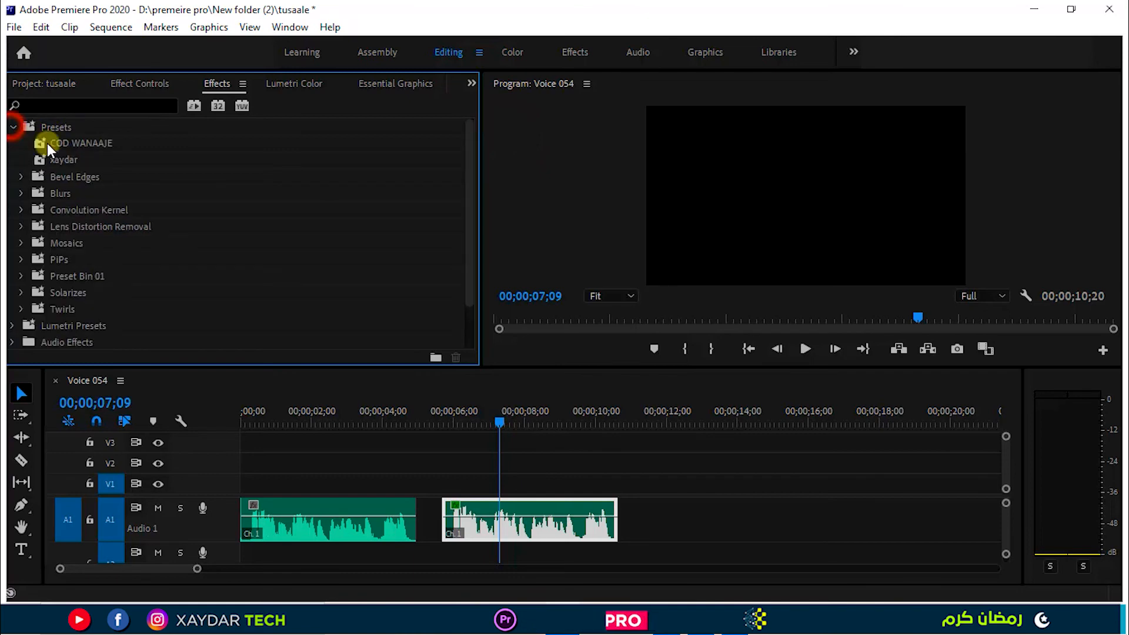
pyautogui.click(84, 143)
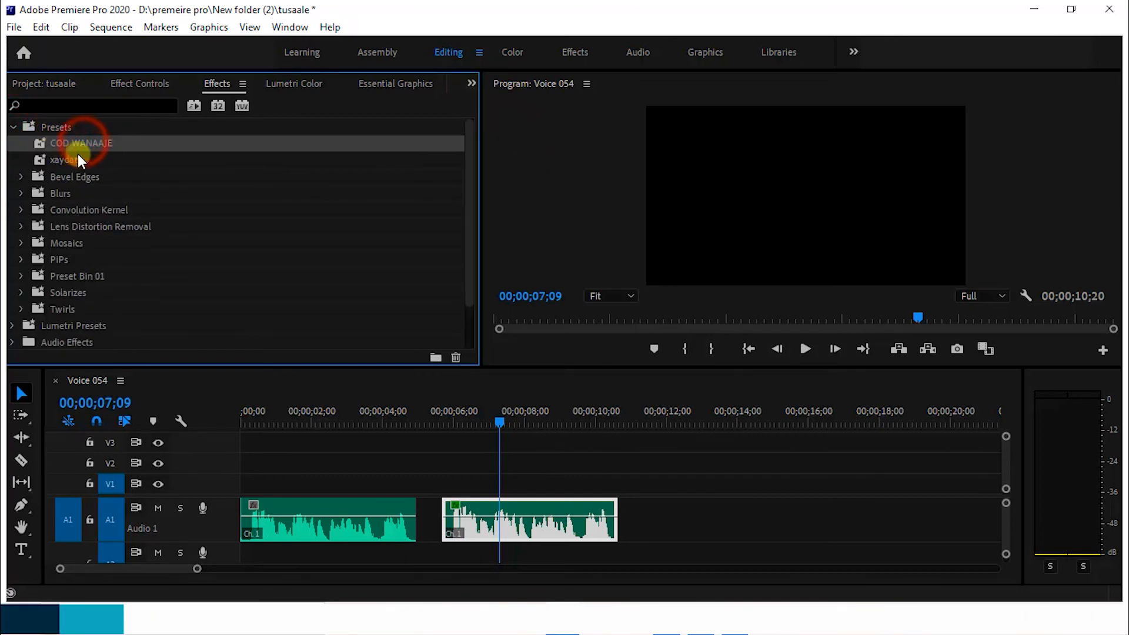
pyautogui.moveTo(73, 142); pyautogui.dragTo(312, 512)
# Play the sequence from 00;00;00;00 through the first voice clip into the second to compare their sound.
pyautogui.moveTo(297, 418); pyautogui.dragTo(233, 440)
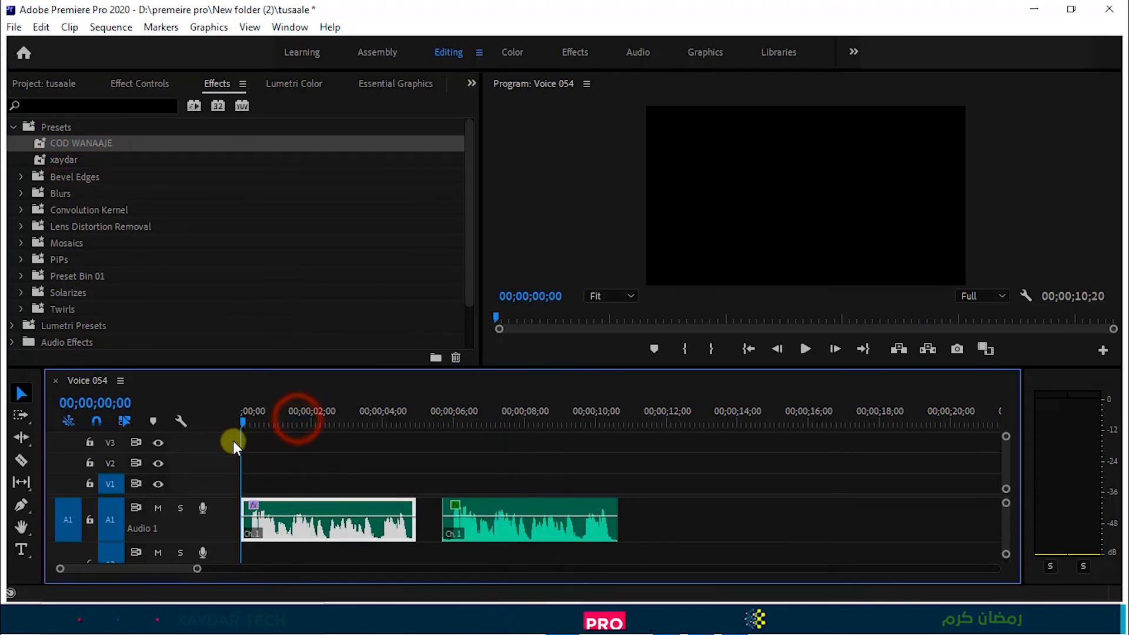
pyautogui.press('space')
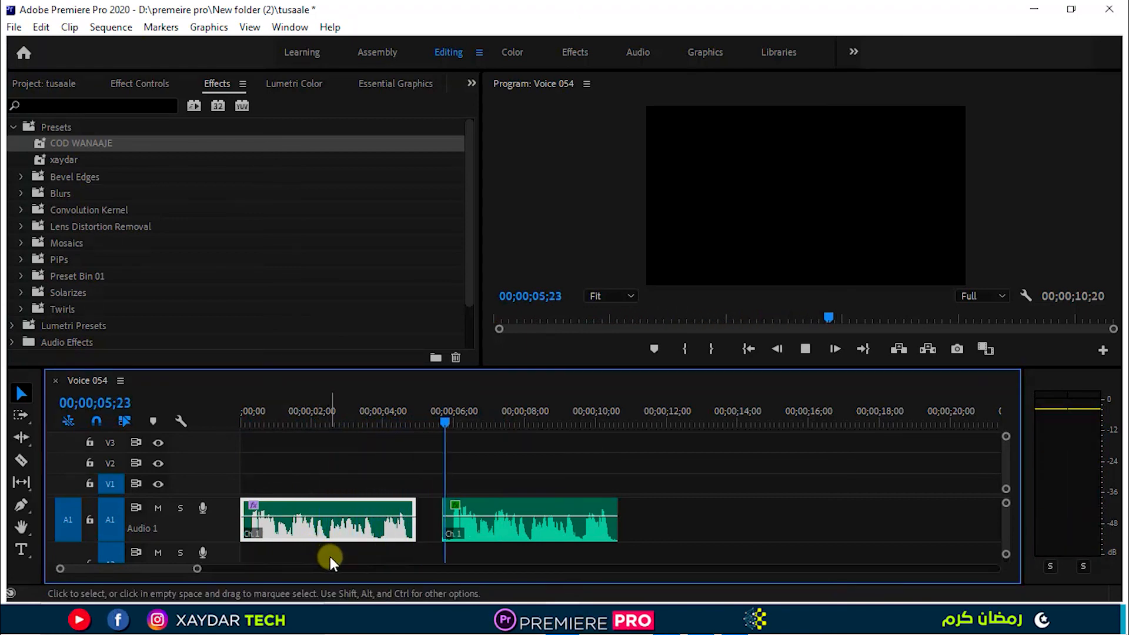
pyautogui.press('space')
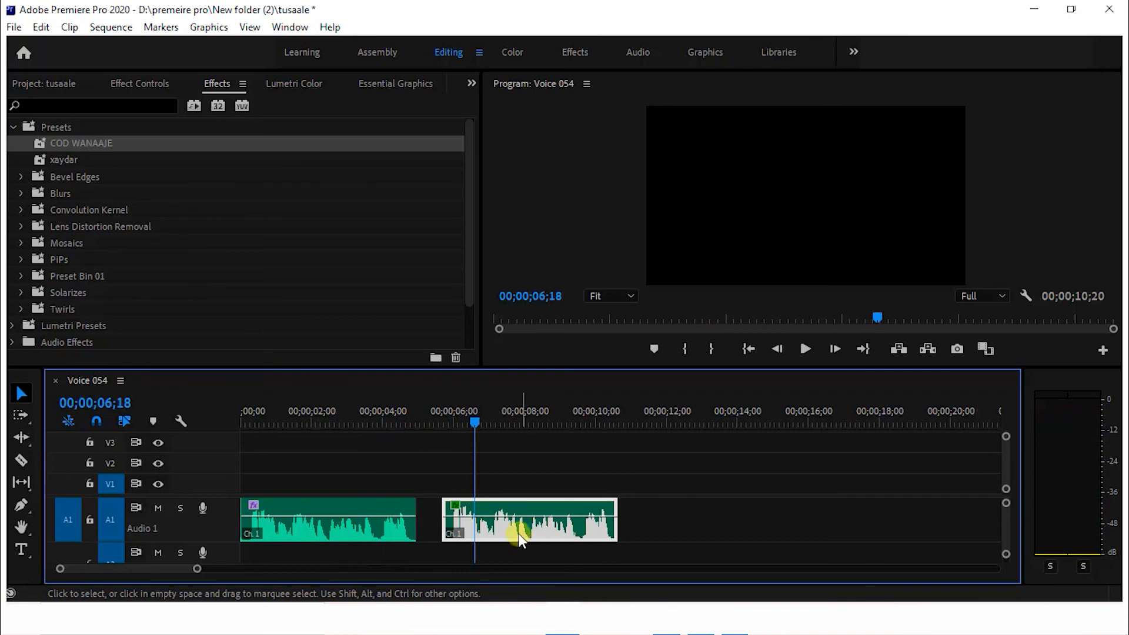
# Move the second voice clip further along Audio 1 so that it ends at 00;00;17;18, and clear the clip selection.
pyautogui.click(717, 518)
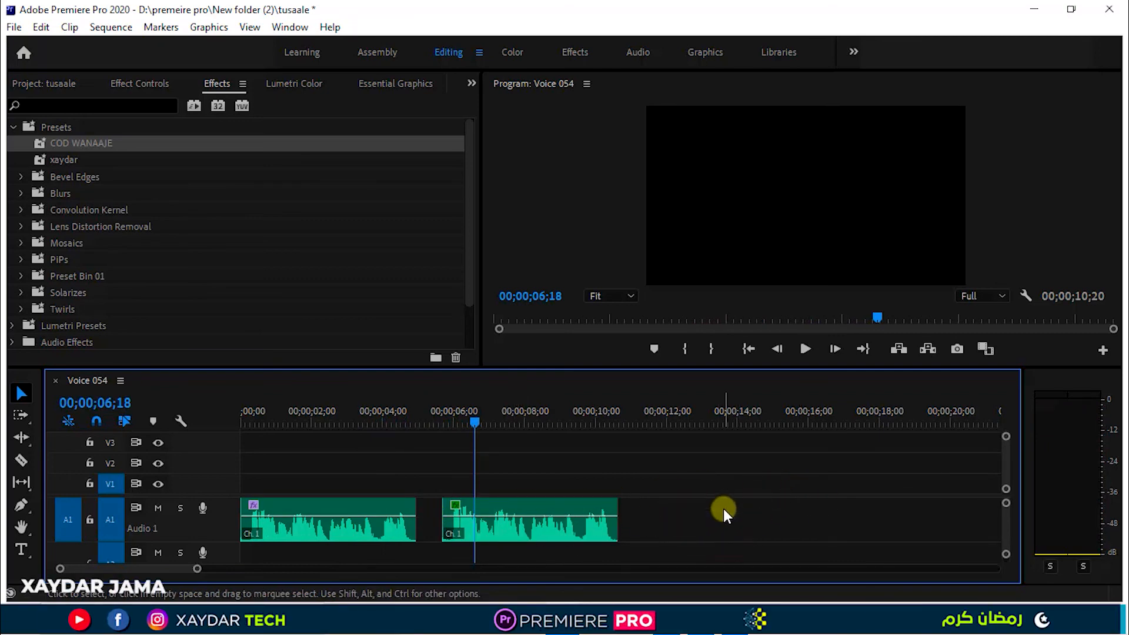
pyautogui.moveTo(532, 531); pyautogui.dragTo(778, 530)
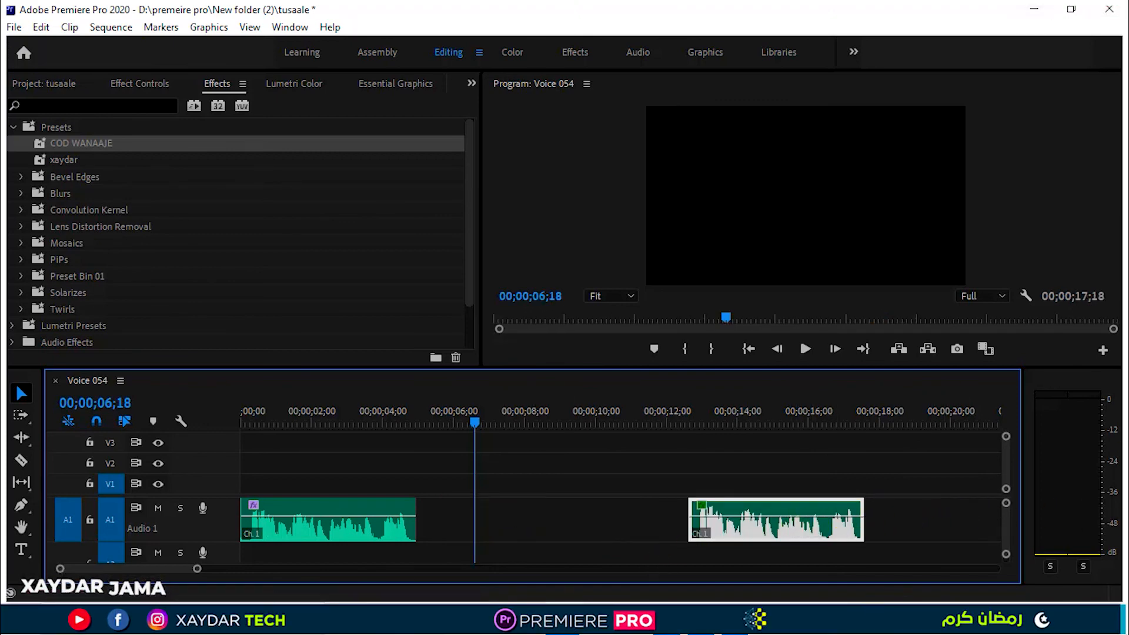
pyautogui.click(258, 523)
pyautogui.click(575, 492)
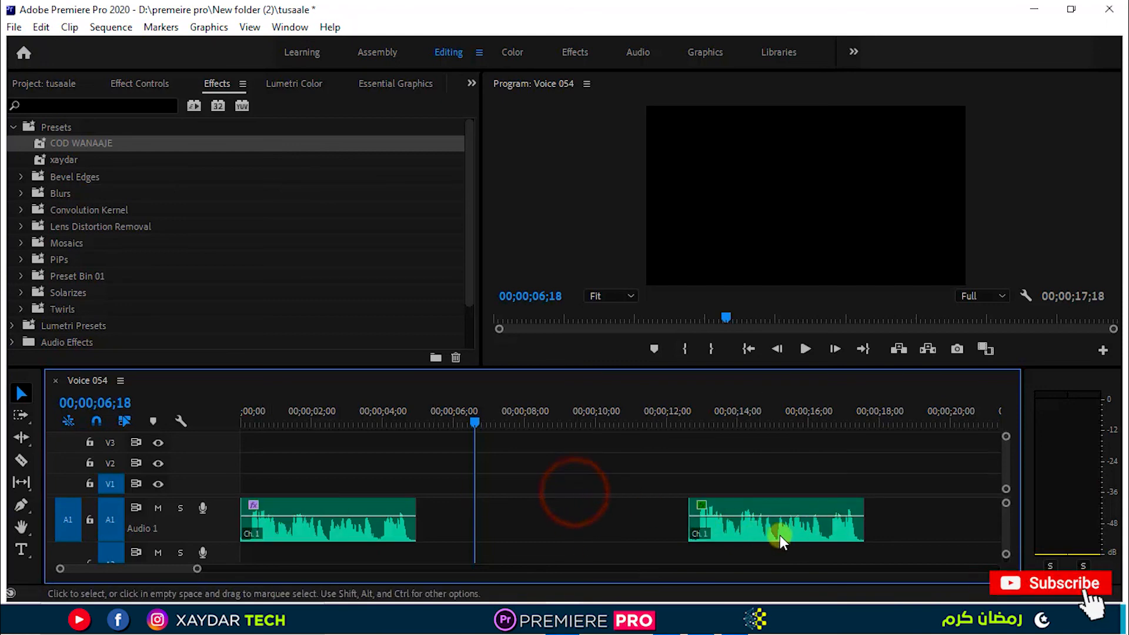
# Select both voice clips on Audio 1 and apply the COD WANAAJE preset to them together.
pyautogui.click(315, 528)
pyautogui.keyDown('shift'); pyautogui.click(752, 535); pyautogui.keyUp('shift')
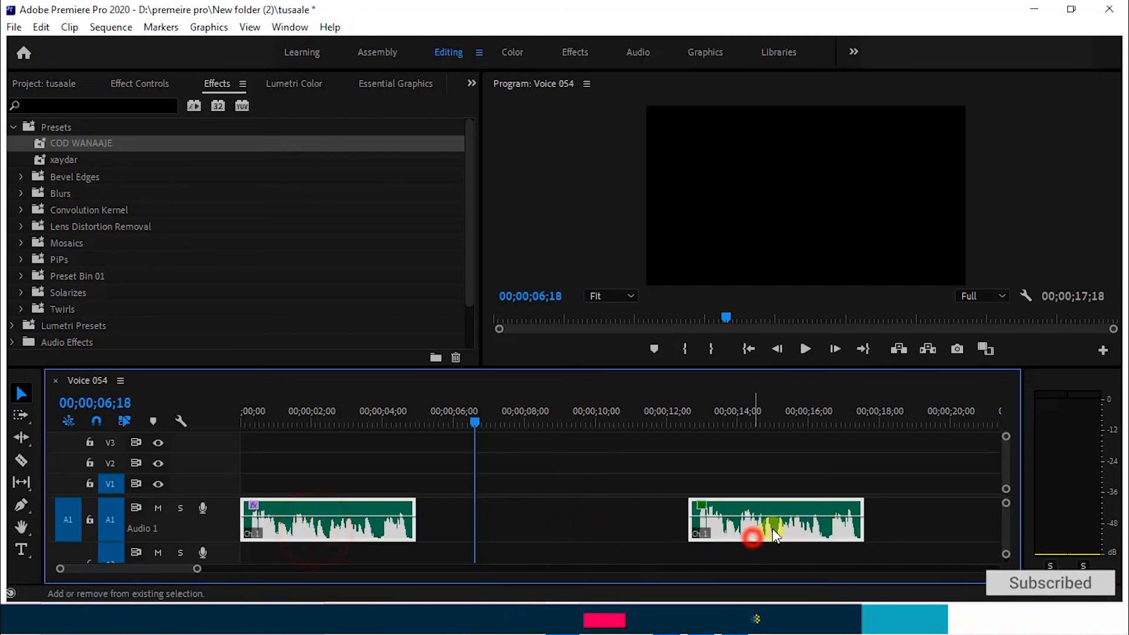
pyautogui.moveTo(111, 145); pyautogui.dragTo(383, 521)
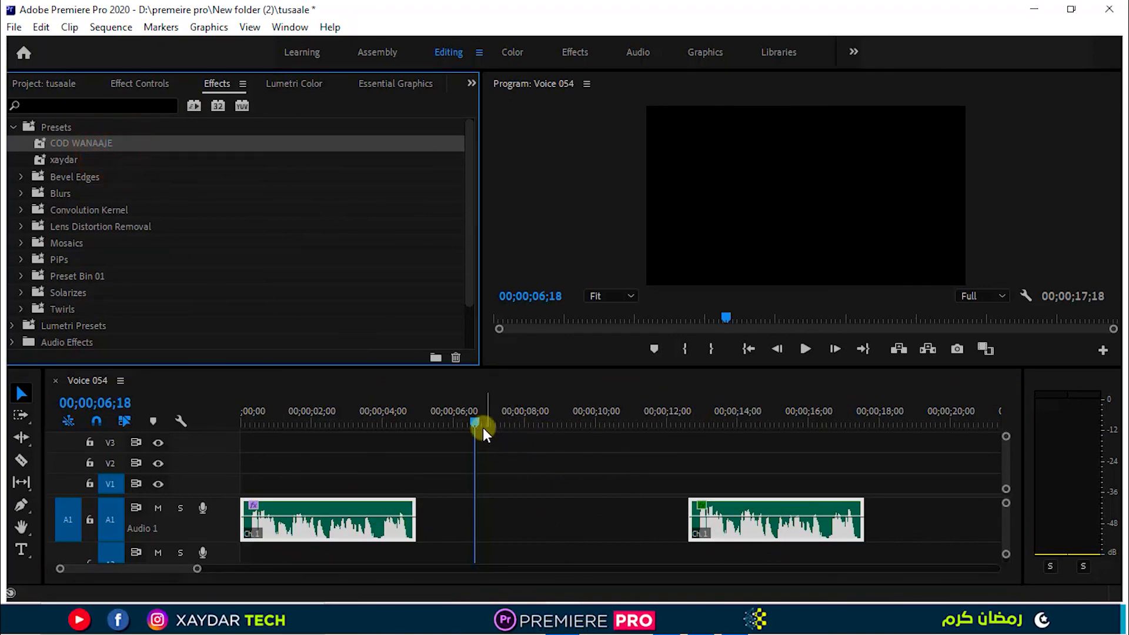